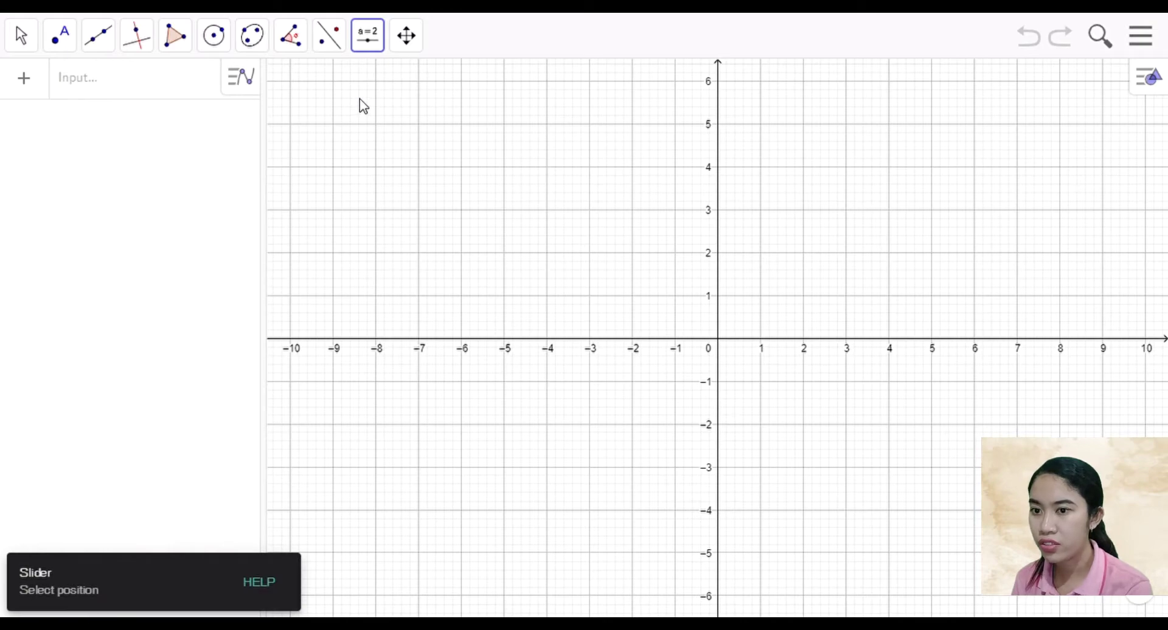
Create a number slider named r with minimum 0.1, maximum 5 and increment 0.1 near the graph's upper-left area
click(361, 101)
drag(451, 222, 375, 221)
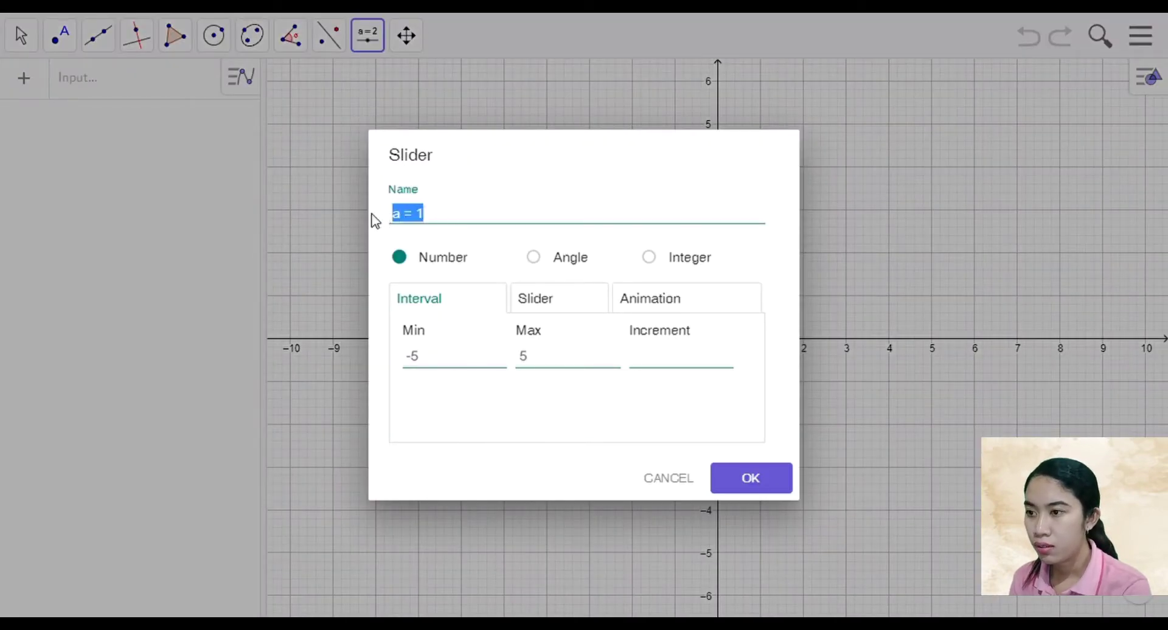
text(r)
double_click(416, 358)
text(0)
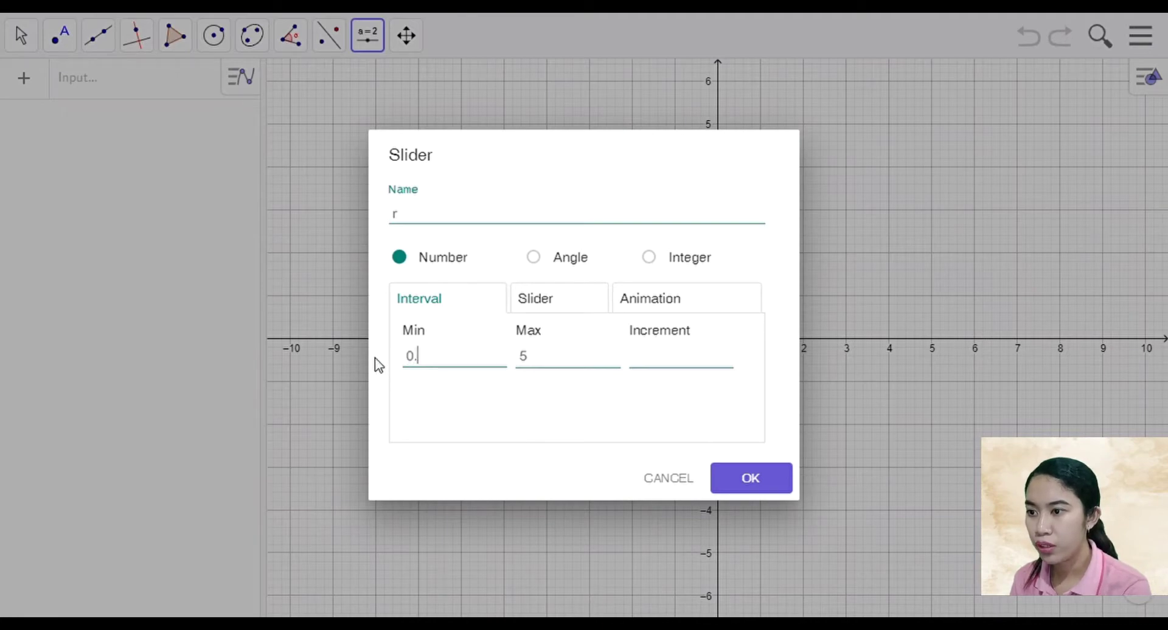
text(.1)
key(Tab)
key(Tab)
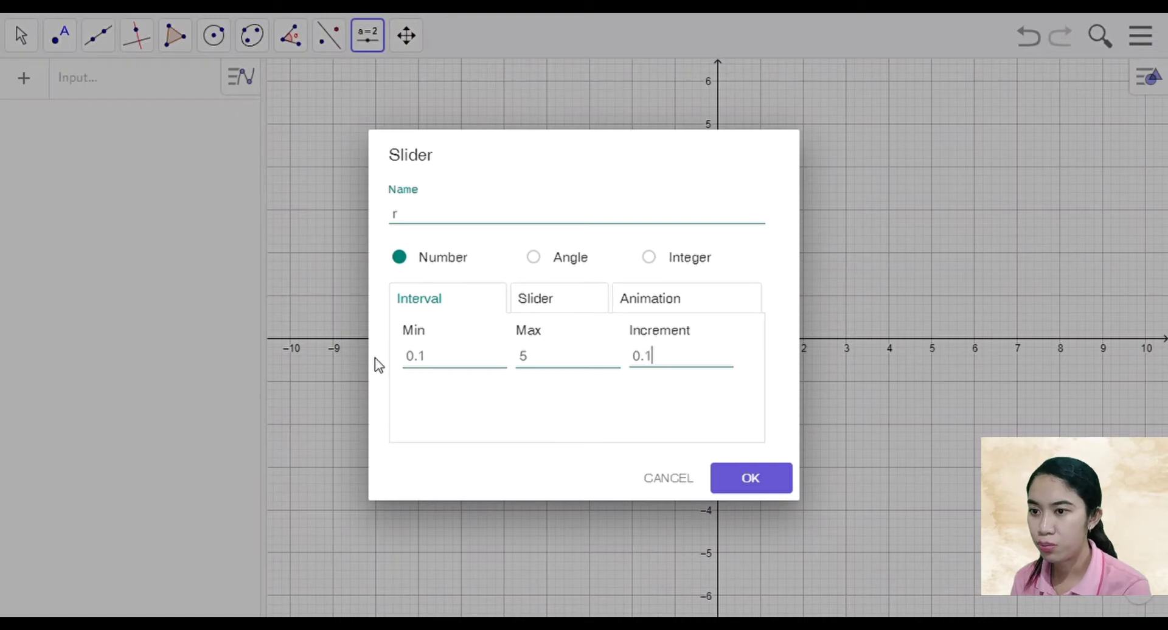
click(788, 486)
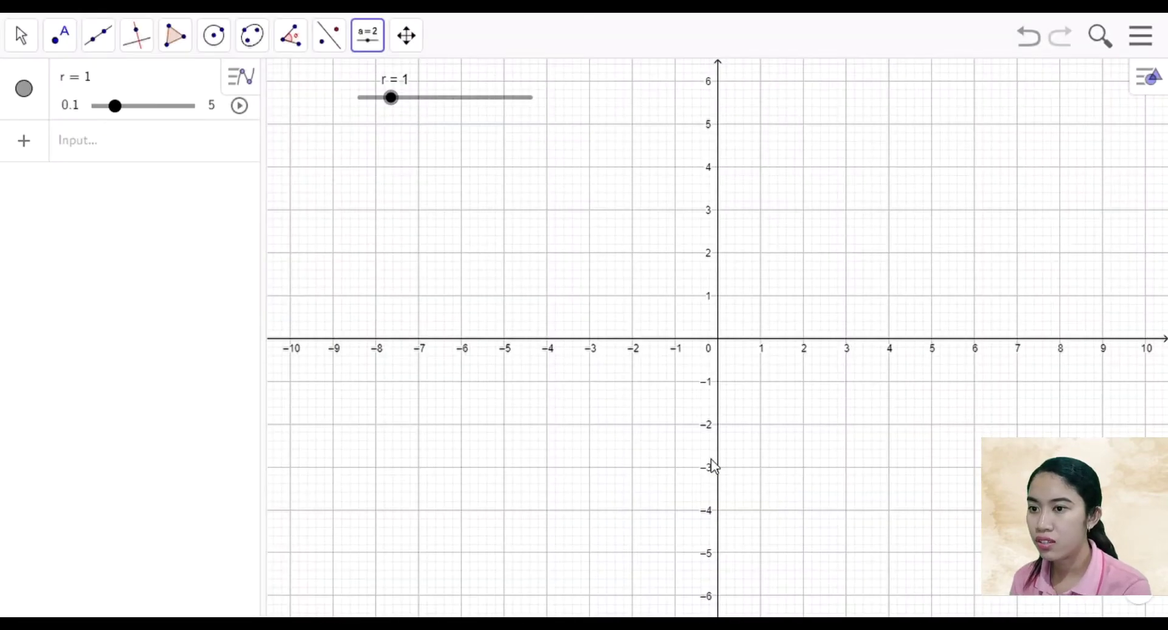
Create a number slider n from 3 to 30 with increment 1 below slider r, and shift both sliders further left
click(385, 152)
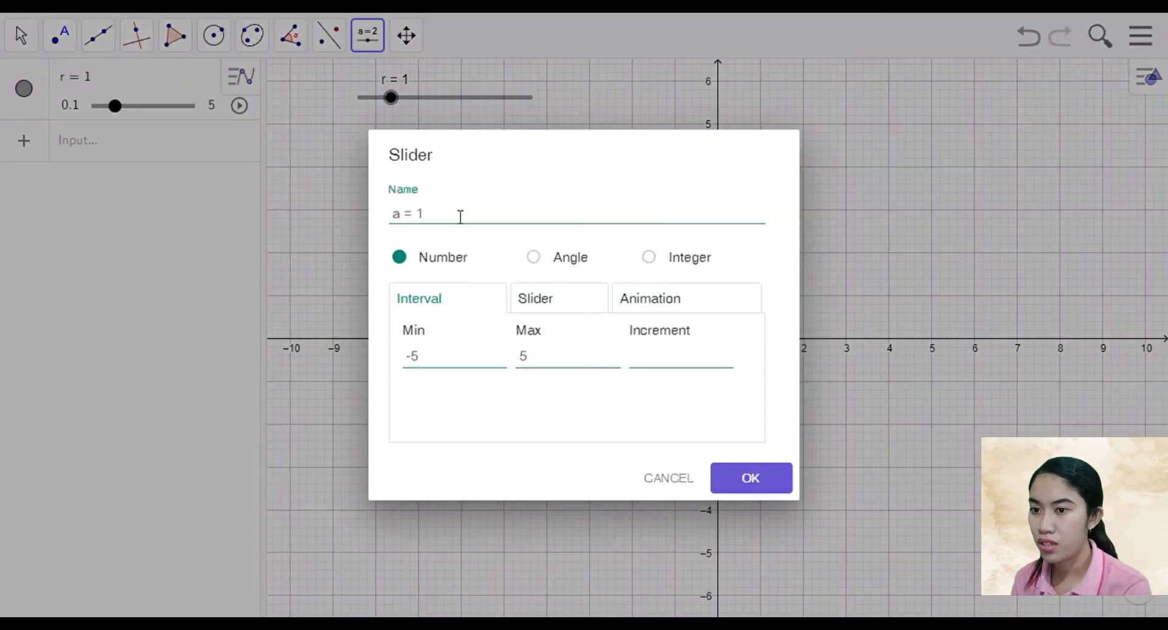
drag(452, 217, 392, 215)
text(n)
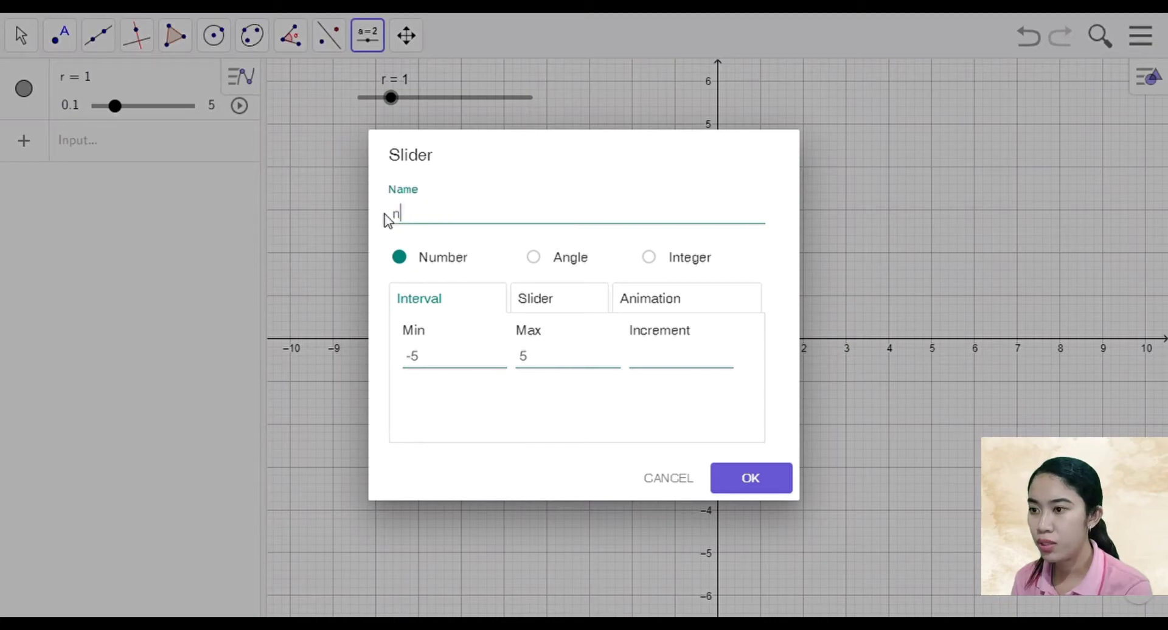
drag(454, 359, 344, 368)
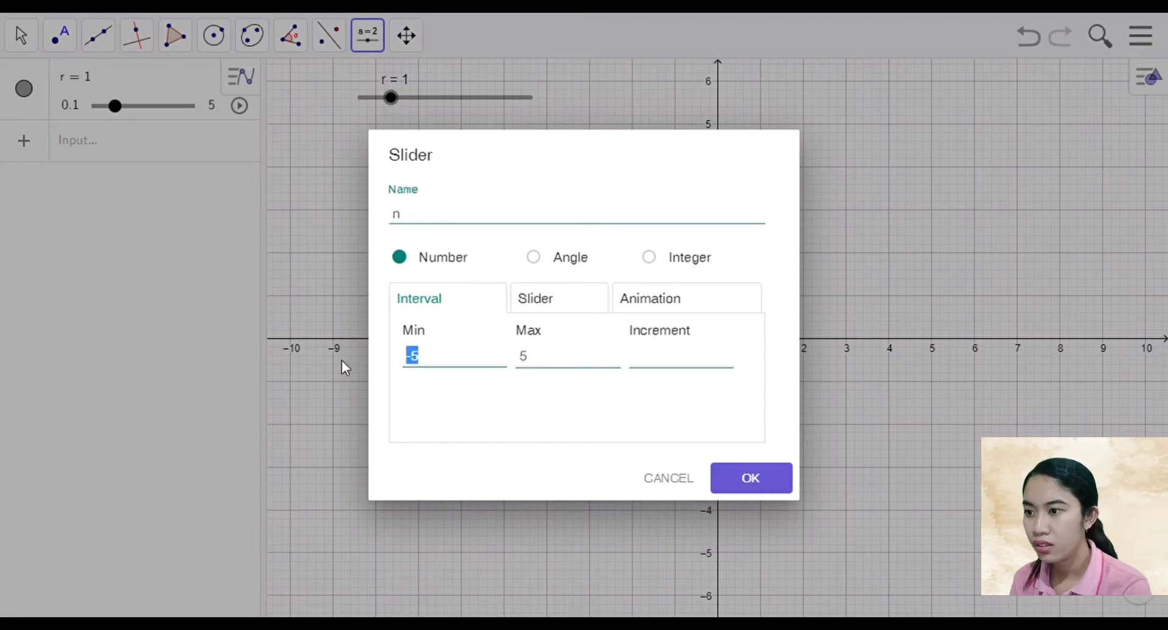
text(3)
key(Tab)
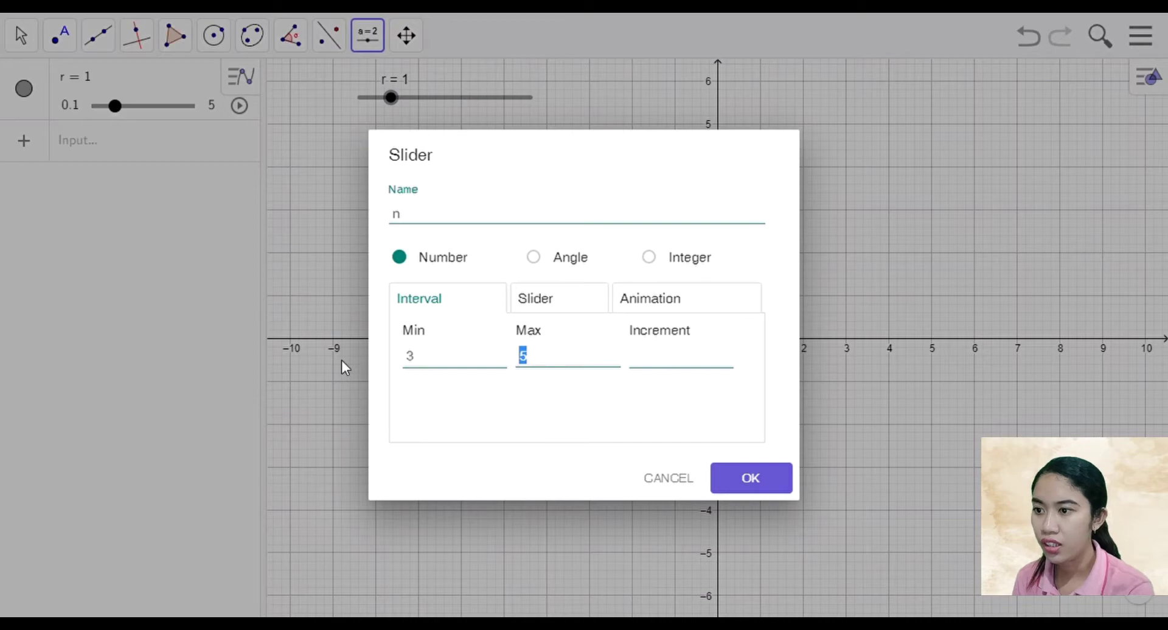
text(30)
key(Tab)
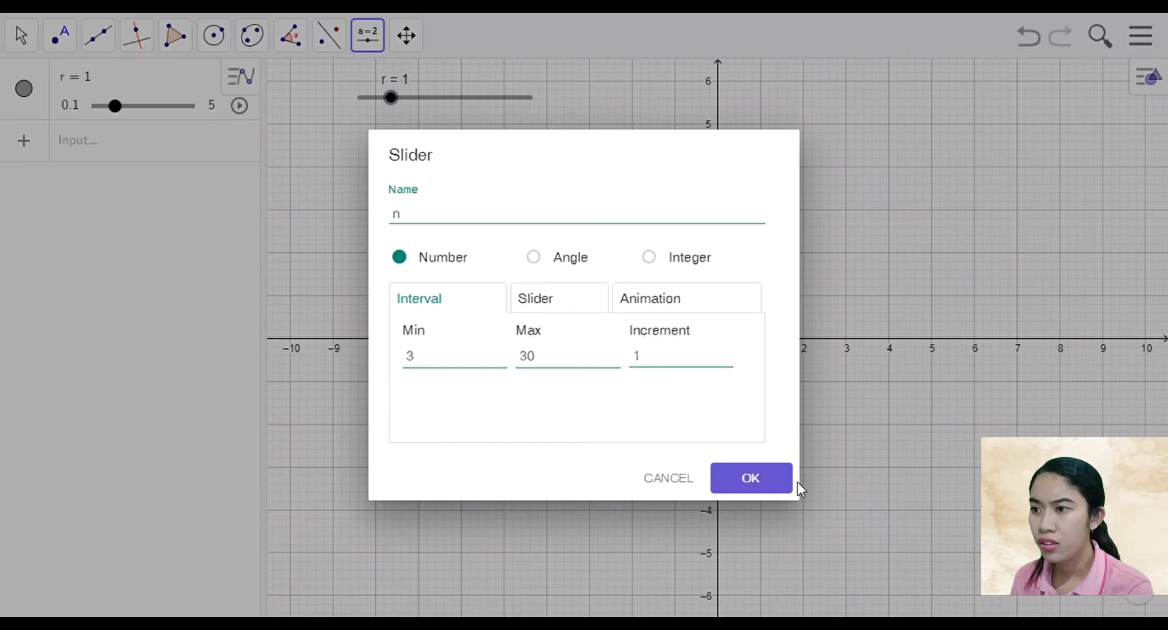
click(779, 484)
drag(443, 102, 403, 103)
drag(432, 147, 389, 147)
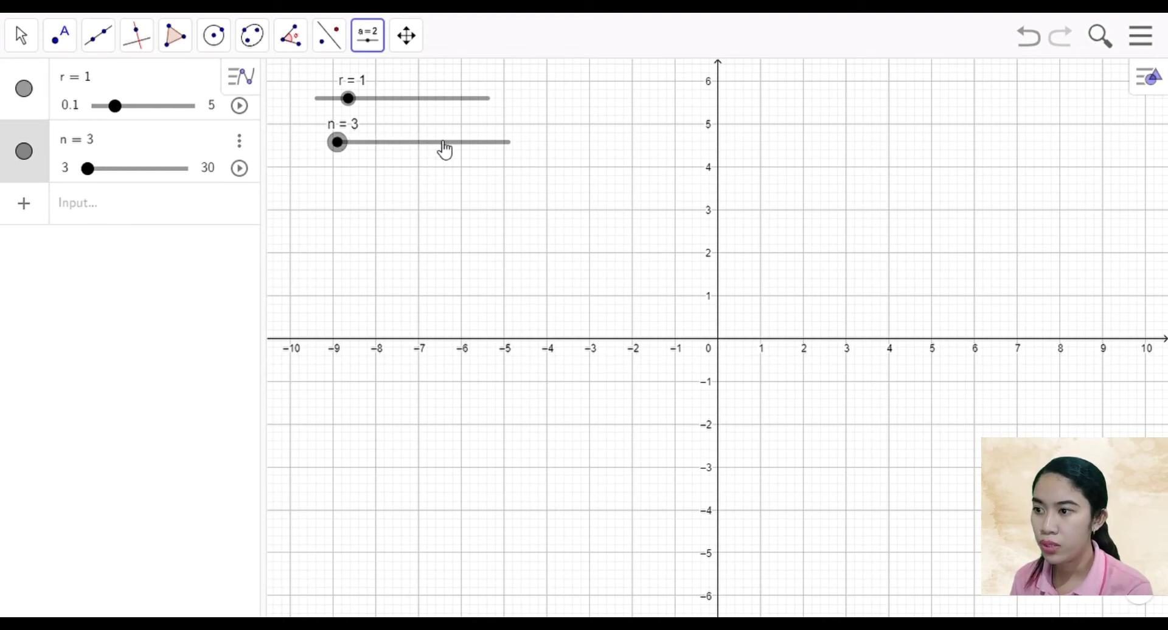
Place a point at the intersection of the x-axis and y-axis
click(68, 44)
click(106, 91)
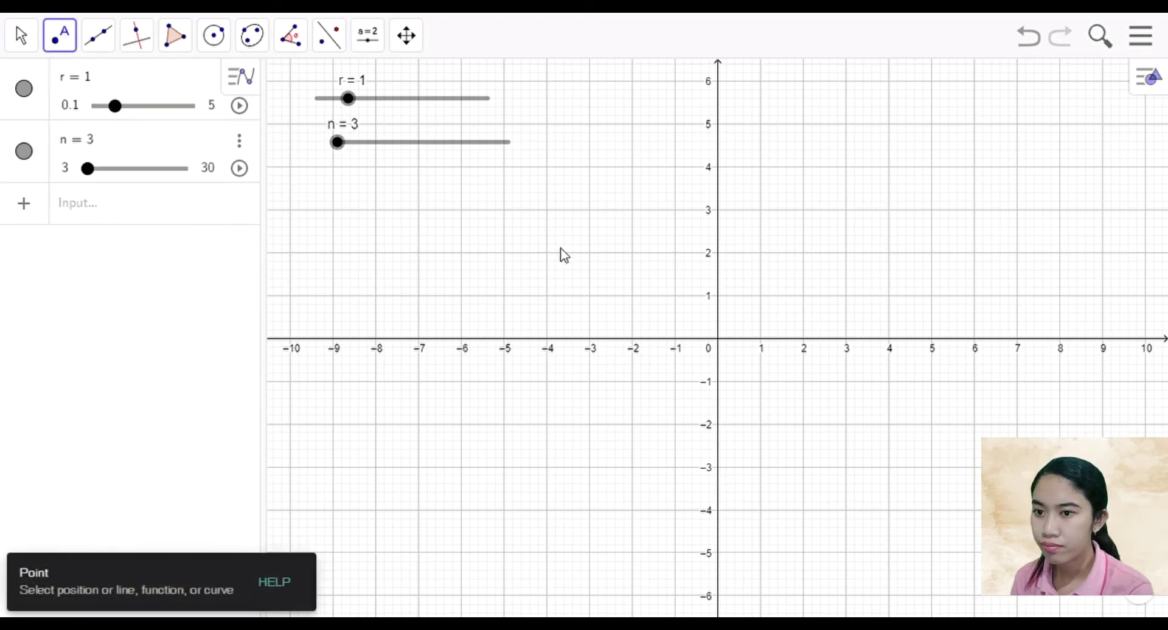
click(719, 340)
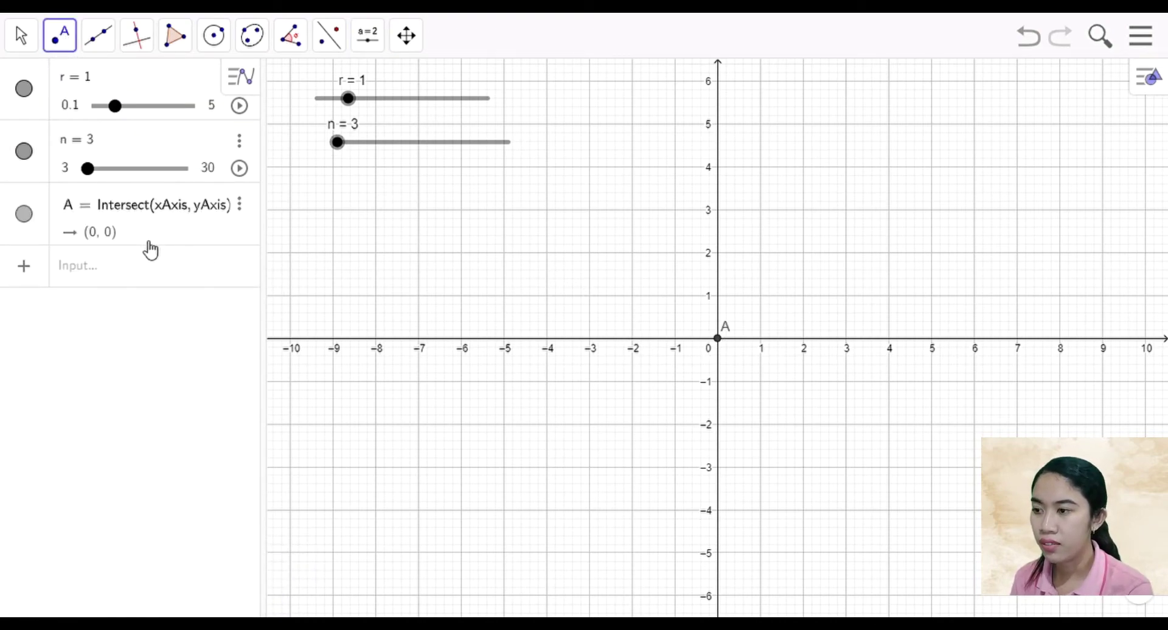
click(67, 47)
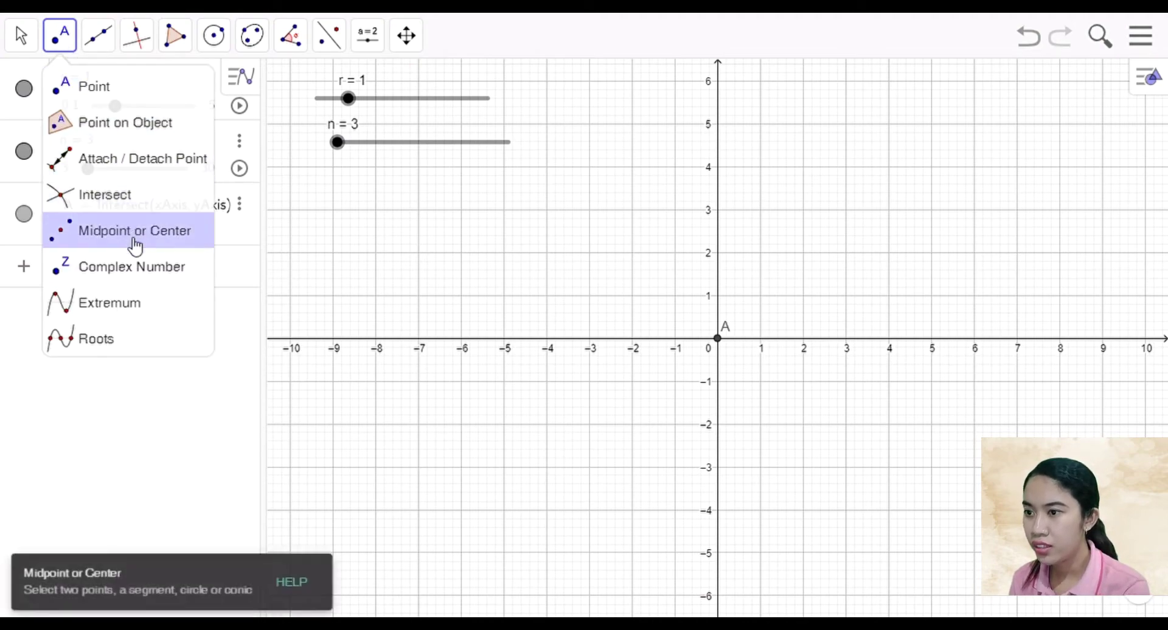
click(141, 205)
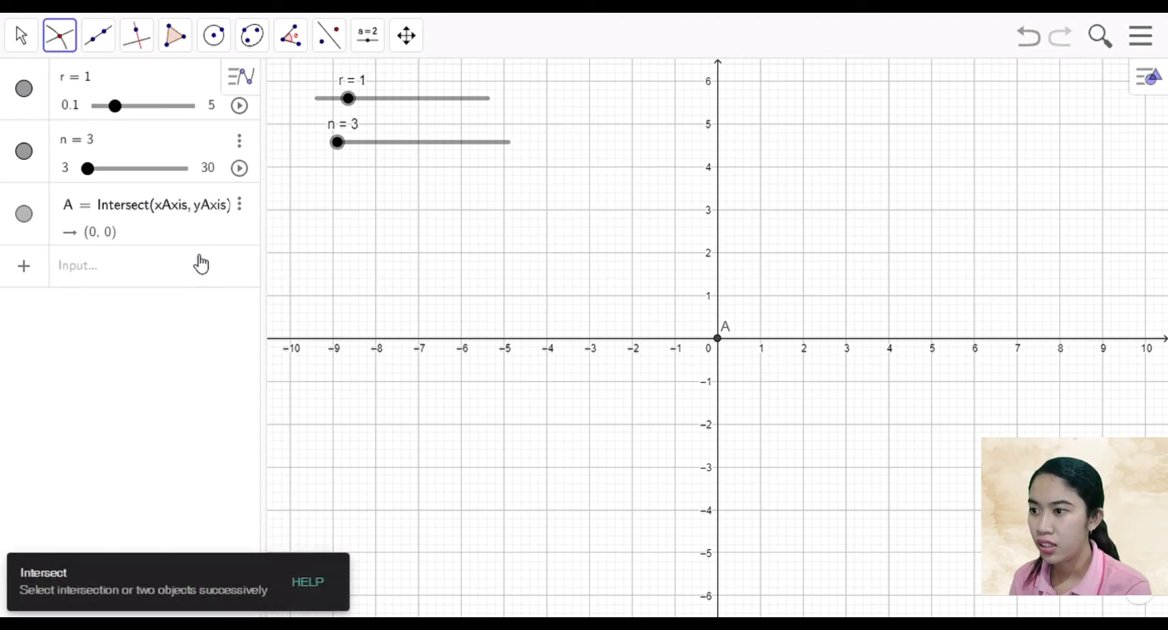
Define a circle centred at A with radius r by entering circle[A, r], and set slider r to 3
click(176, 282)
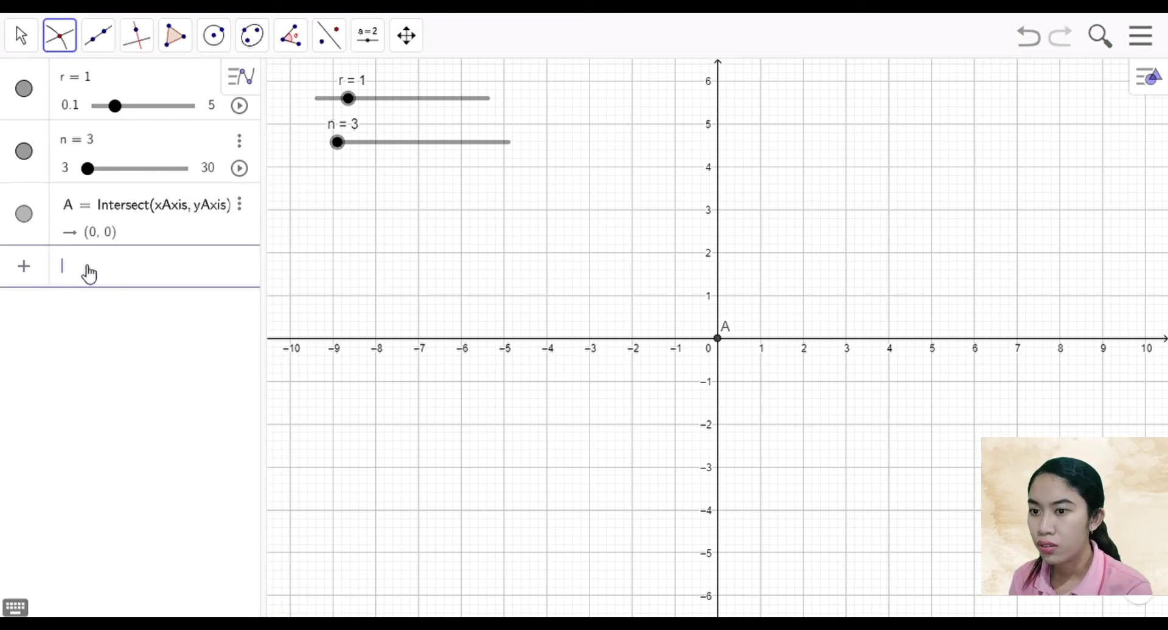
text(circl)
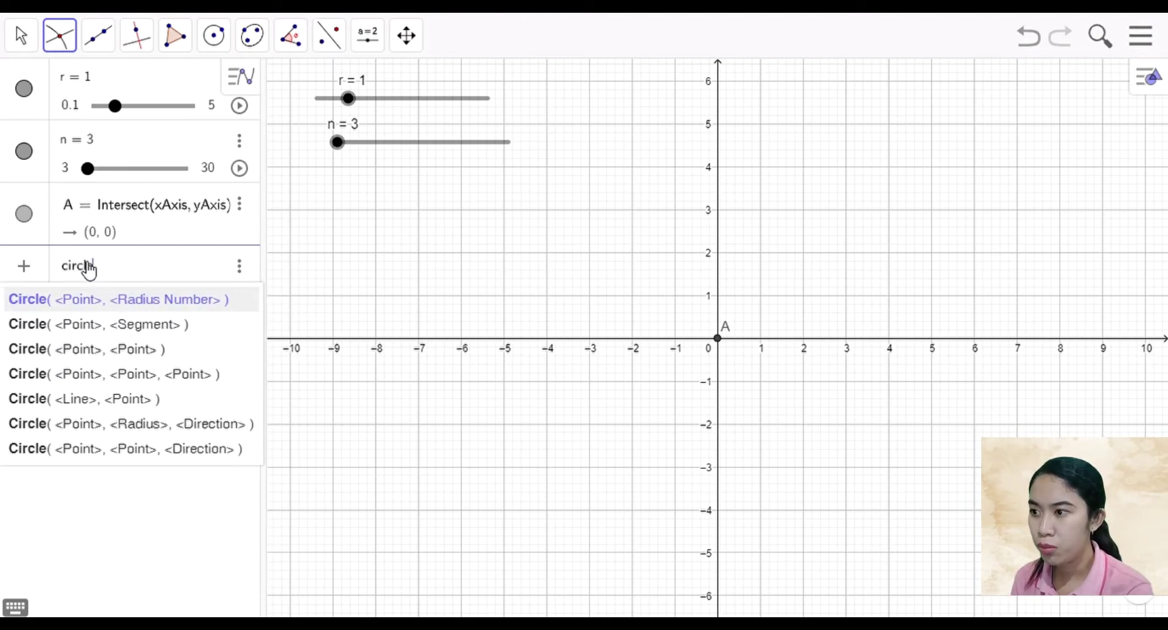
text([)
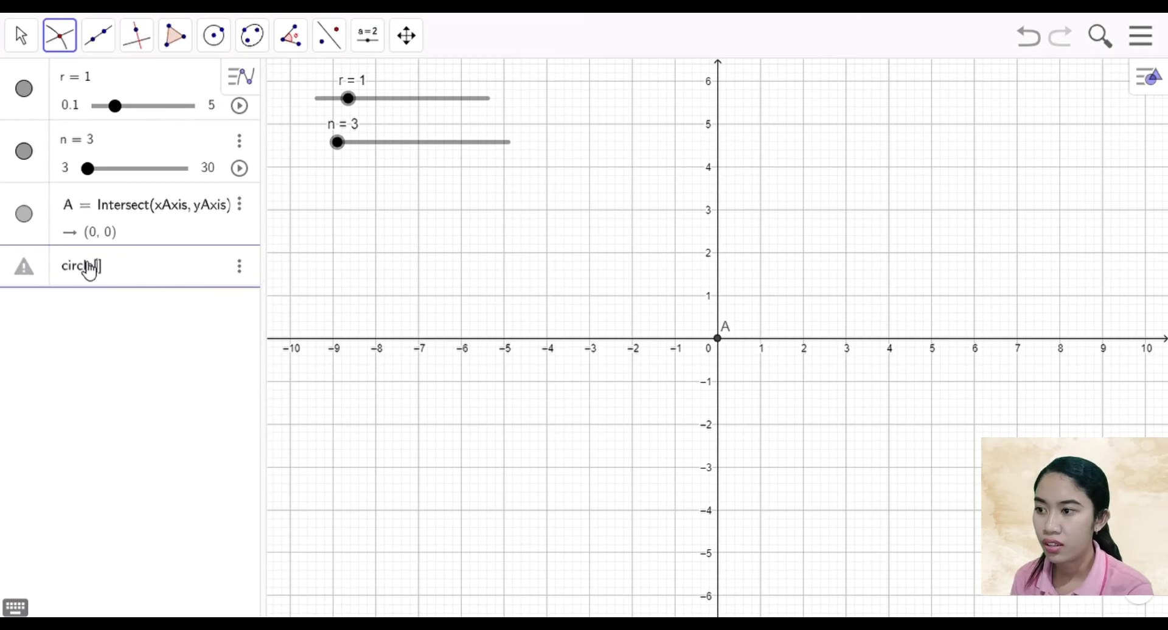
text(A, )
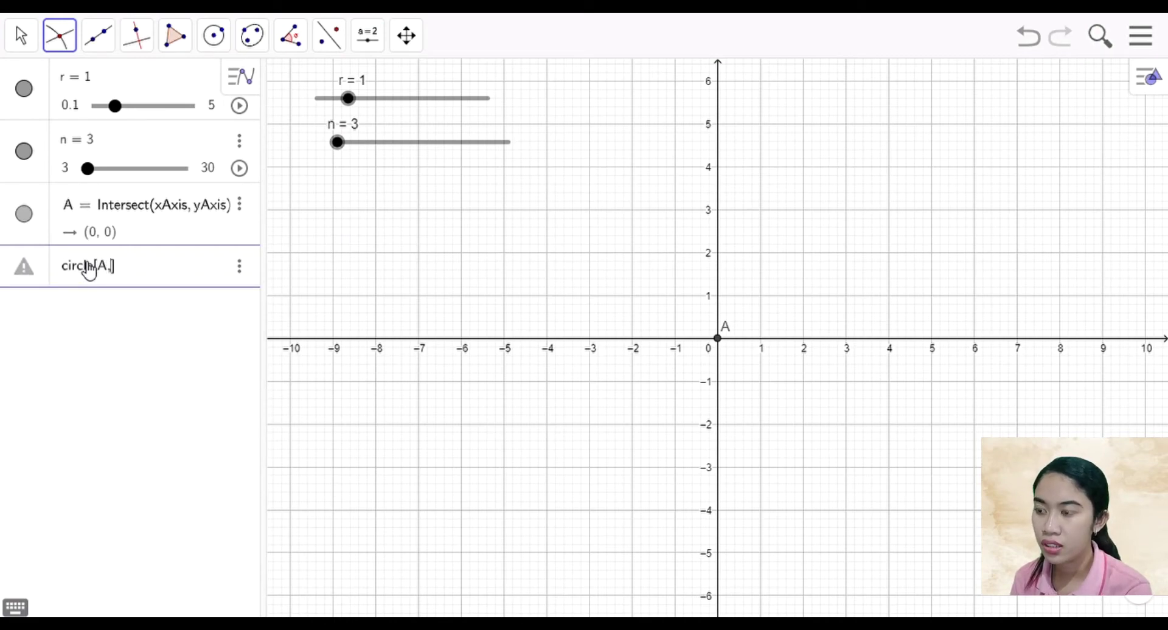
text(r)
click(89, 267)
text(e)
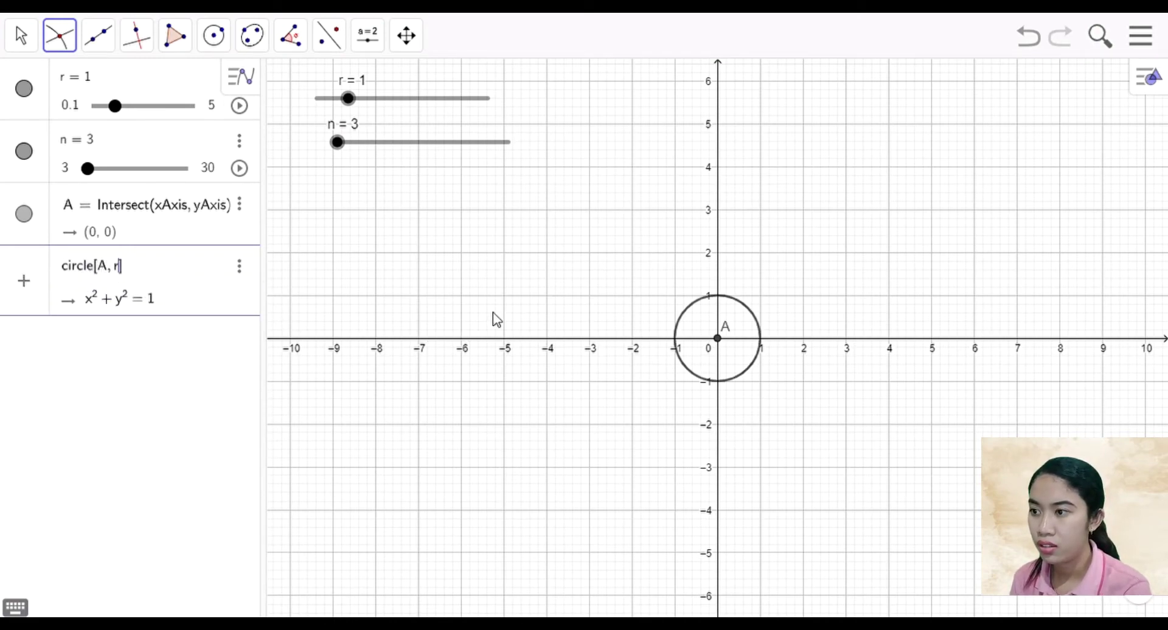
key(Return)
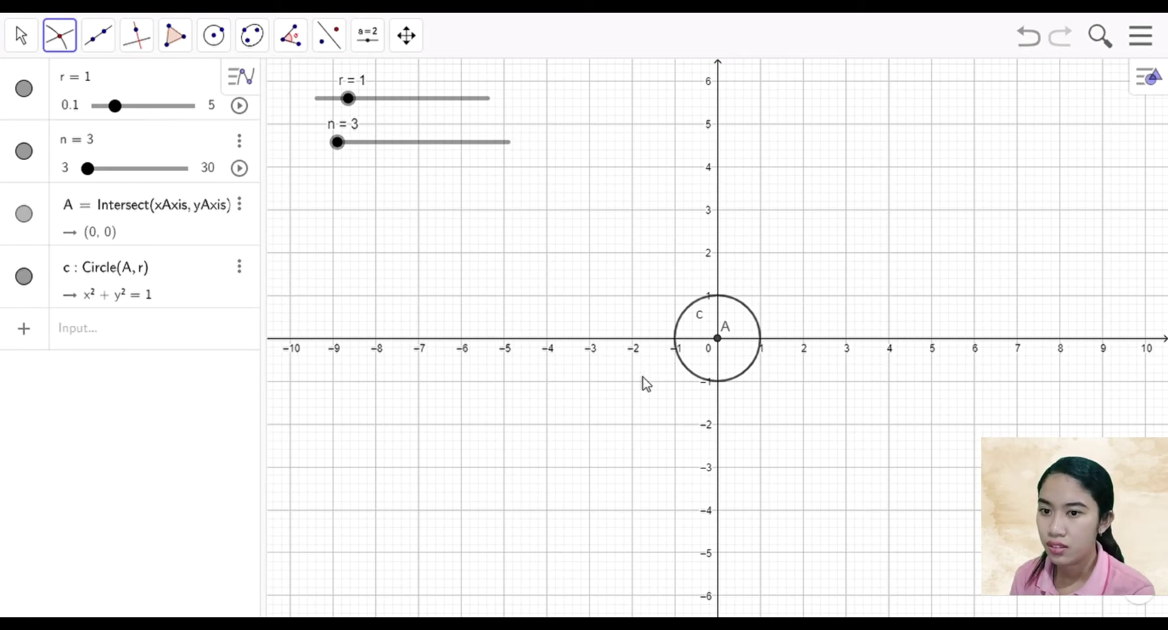
drag(348, 98, 424, 105)
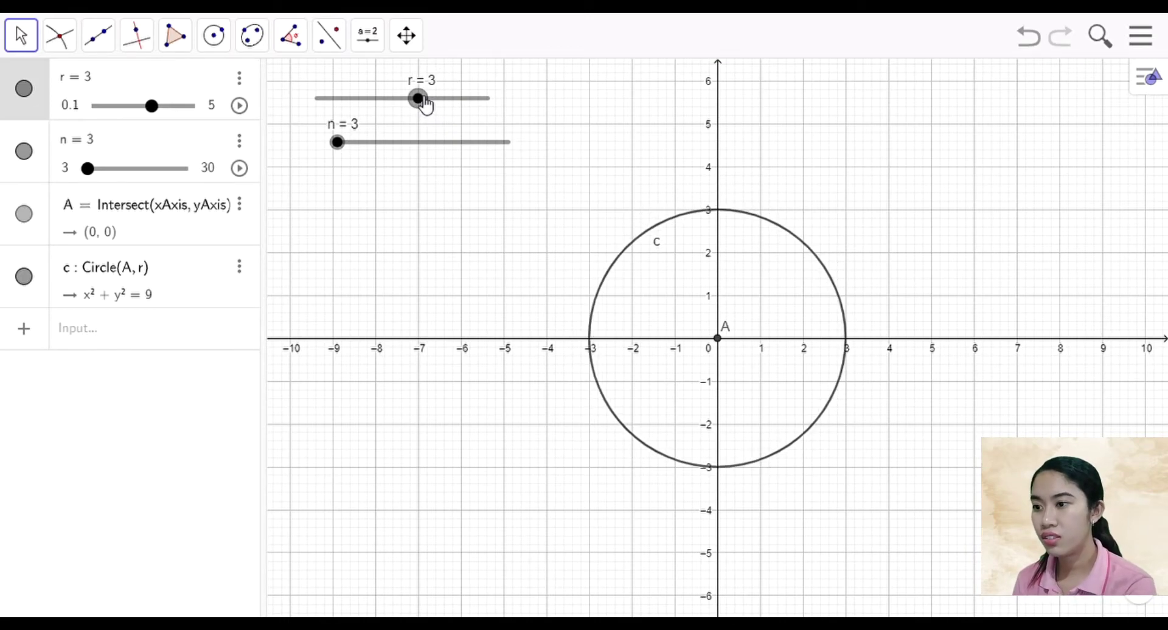
Define point B = (r, 0) where the circle meets the positive x-axis
click(122, 338)
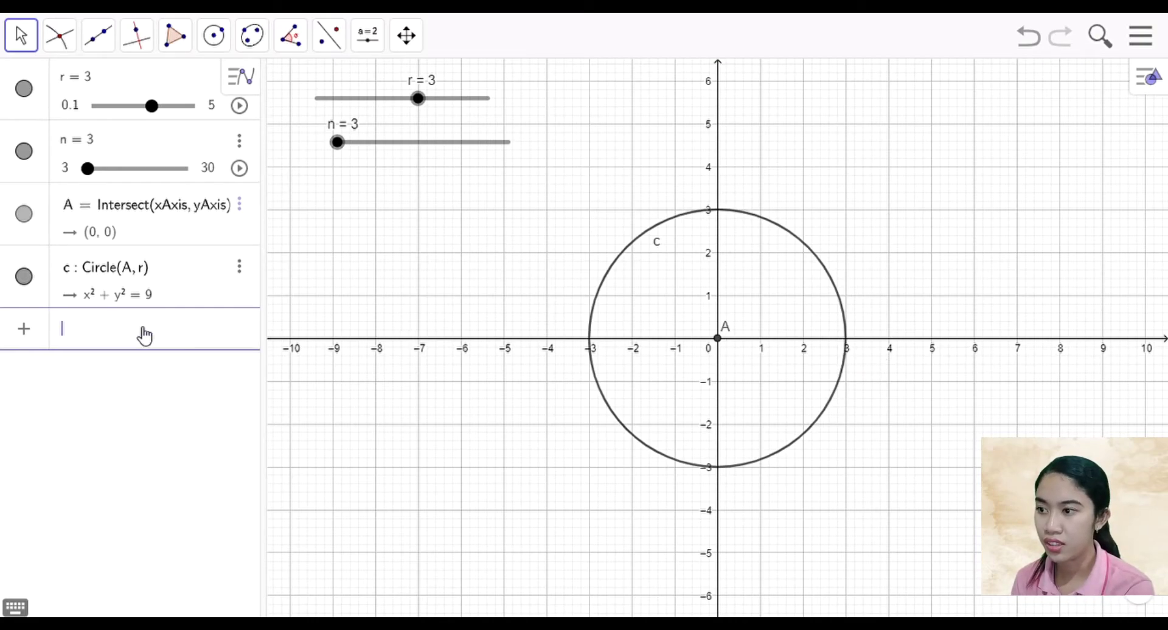
text(B = )
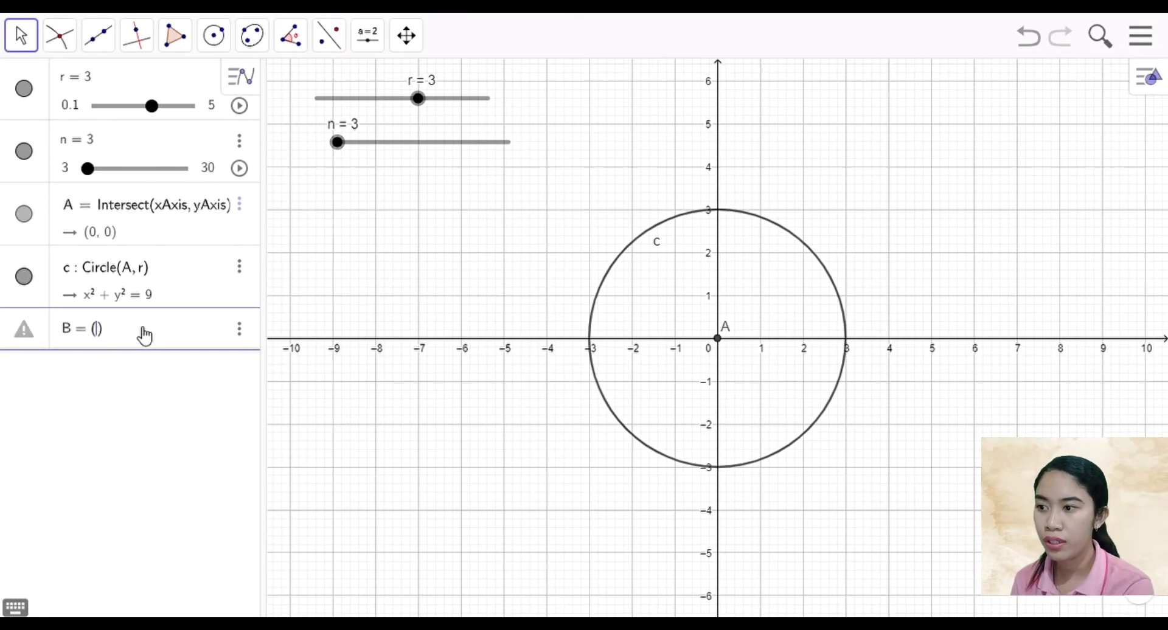
text((r)
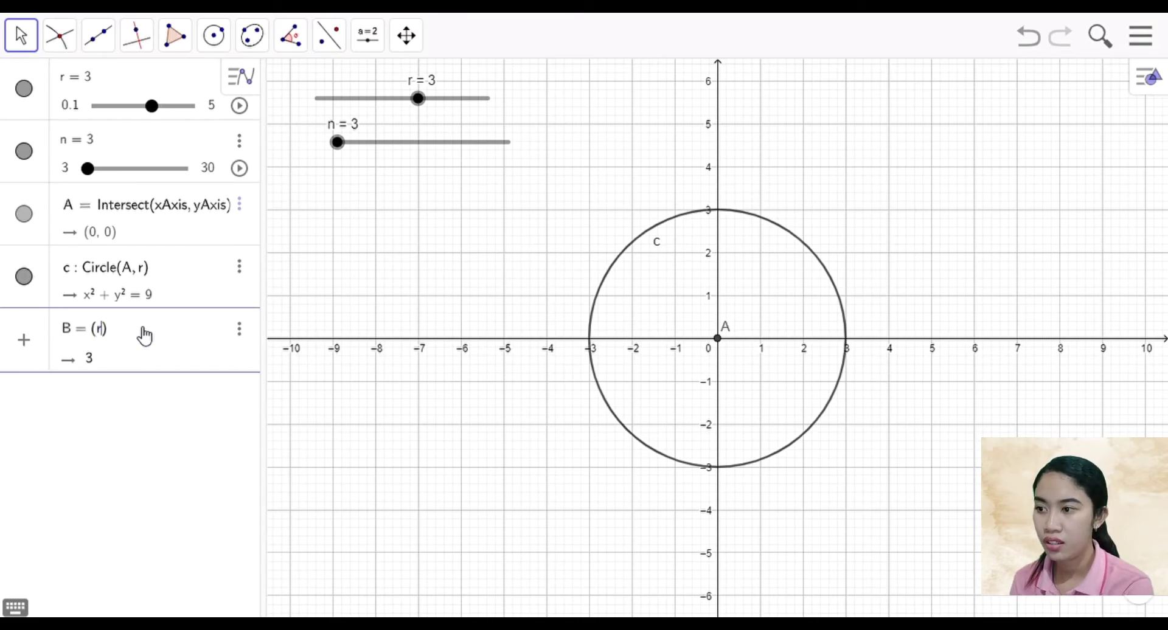
text(, 0)
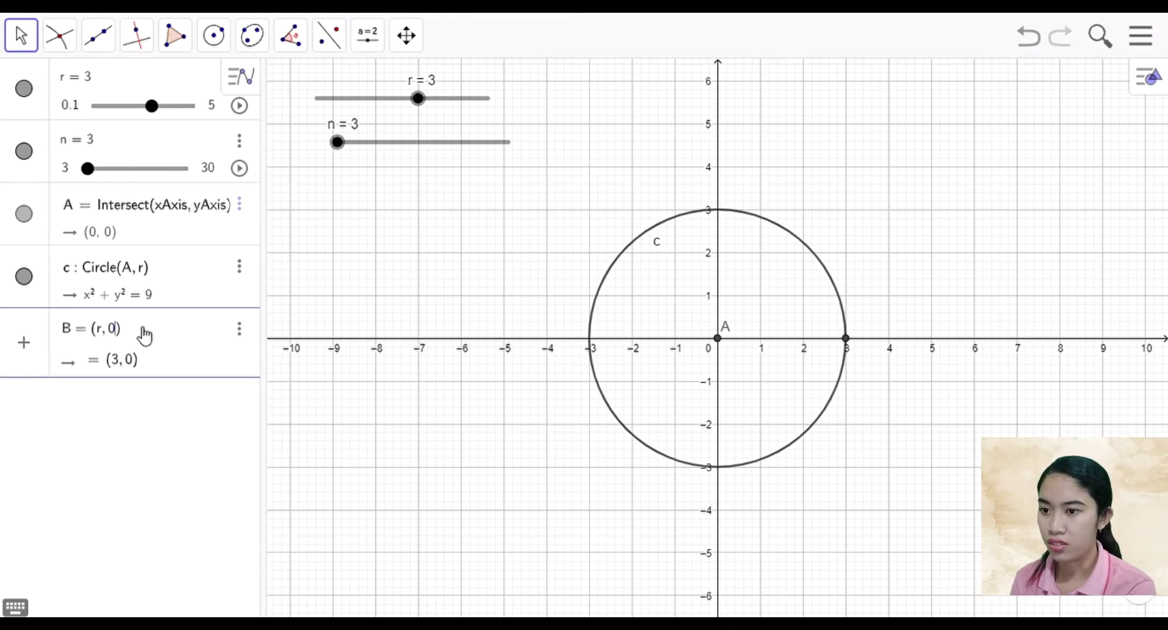
key(Return)
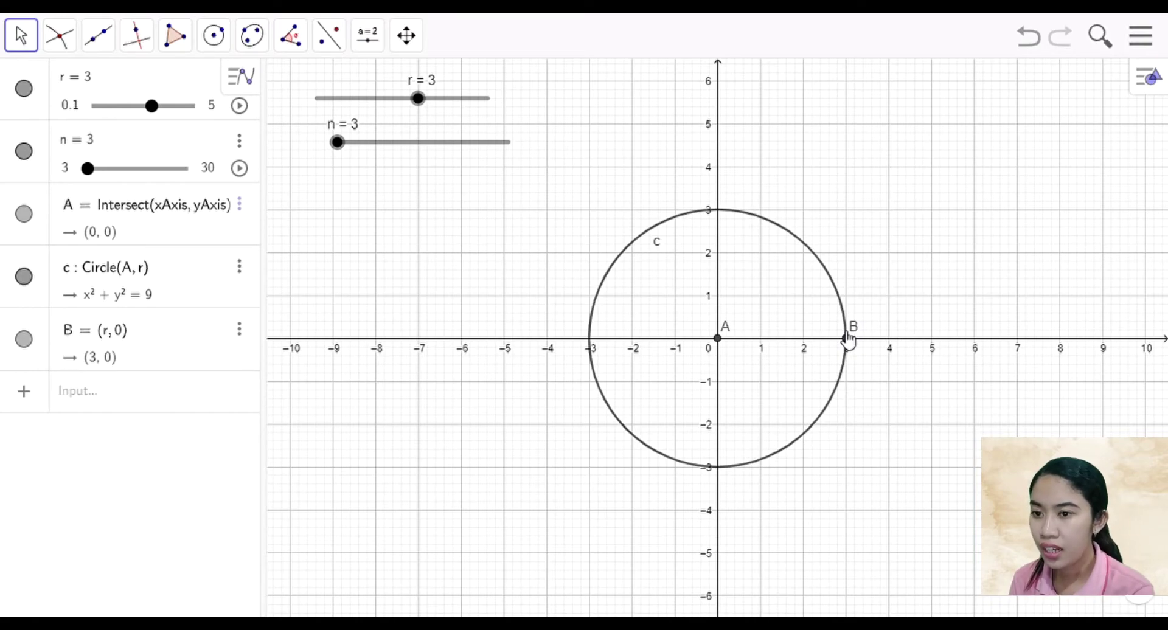
Define the angle a = (360/n)° with the degree symbol included
click(148, 407)
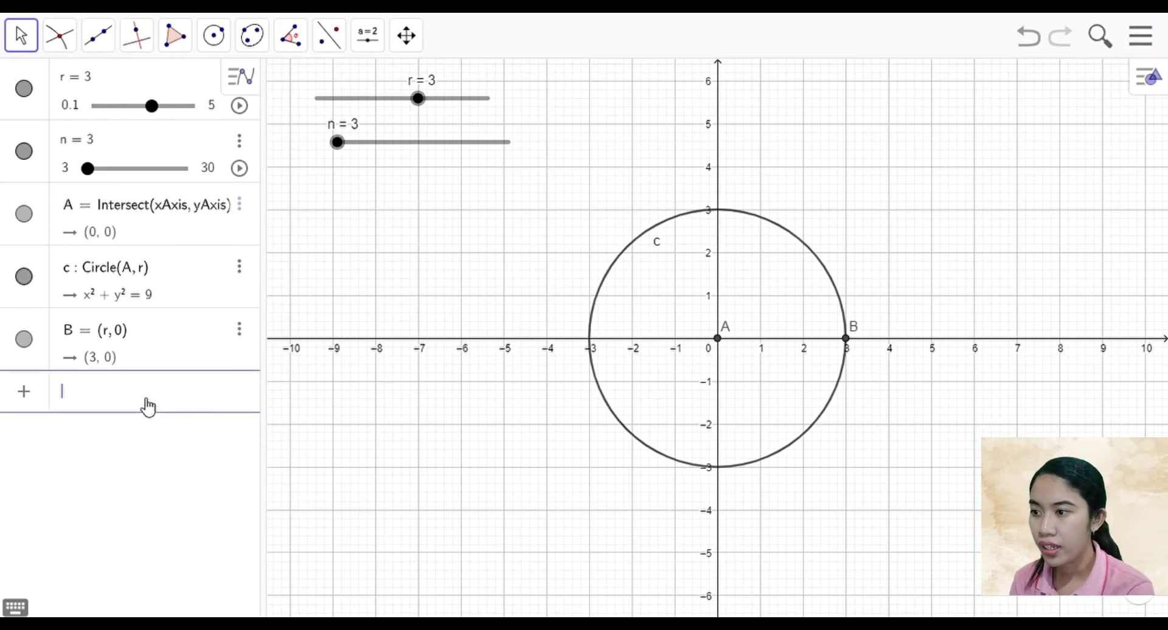
text(a = )
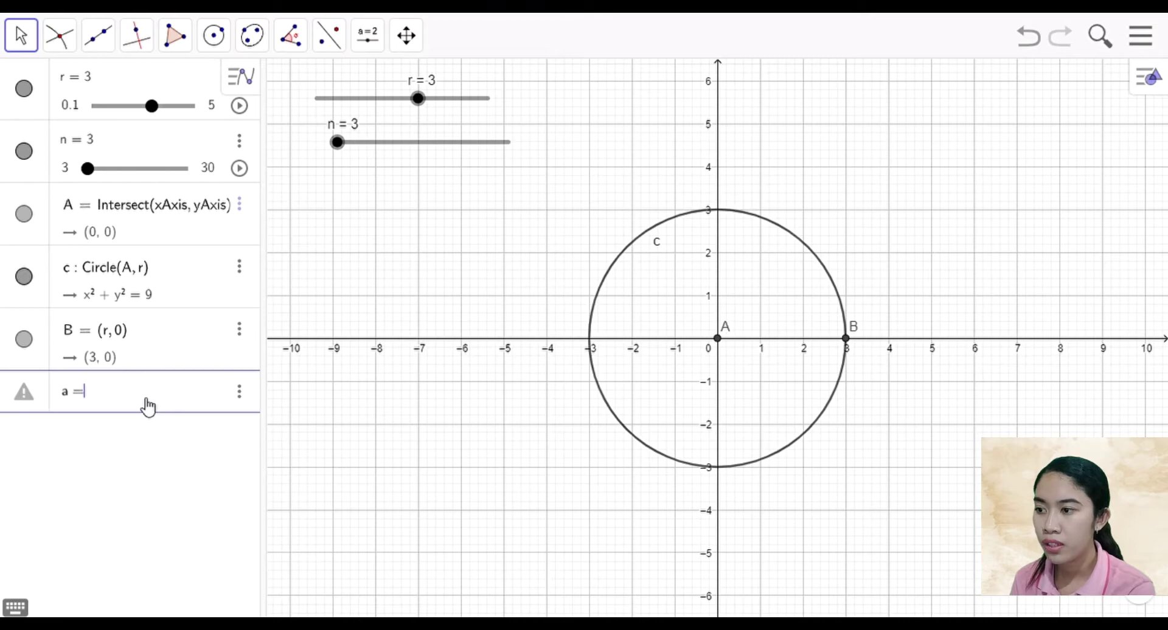
text((360)
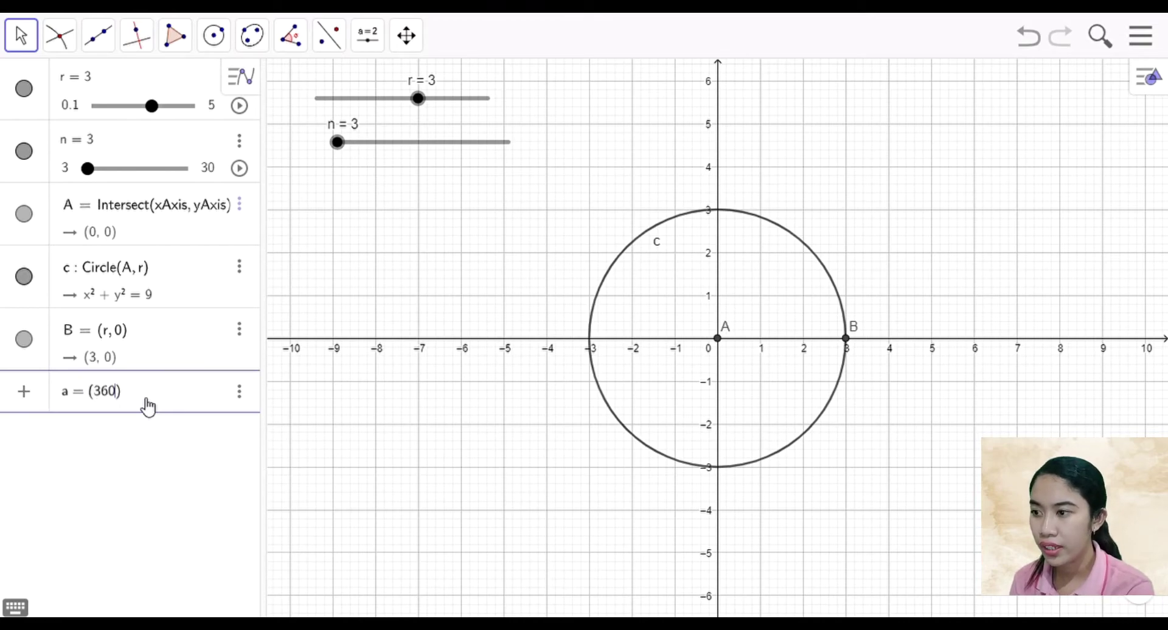
text(/n)
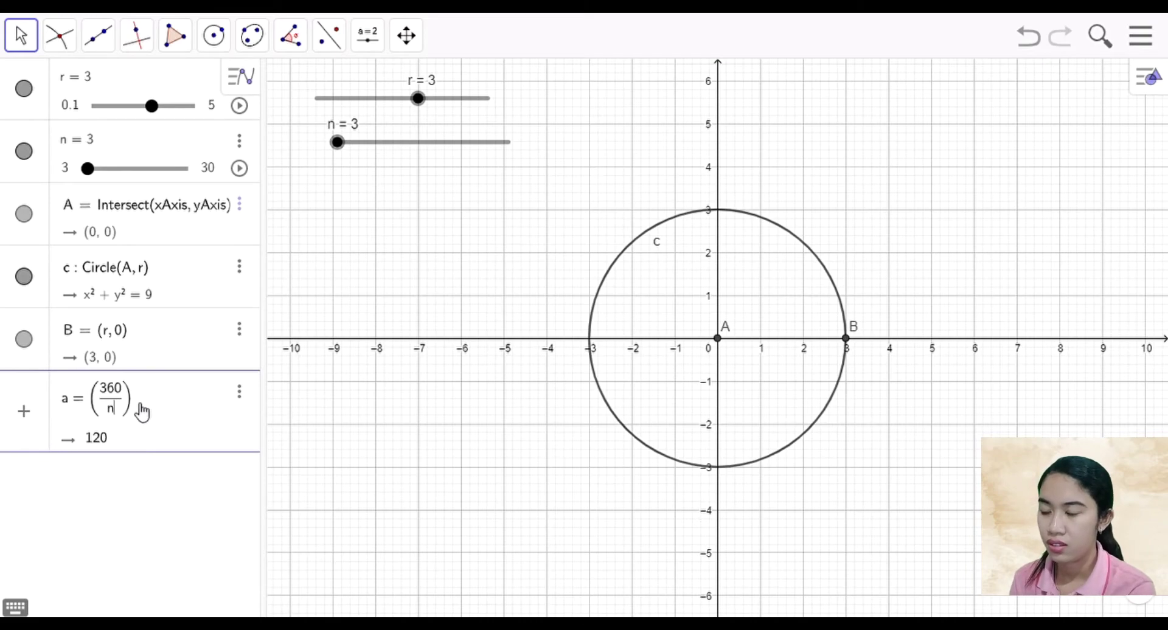
key(Right)
key(Right)
click(15, 607)
click(380, 442)
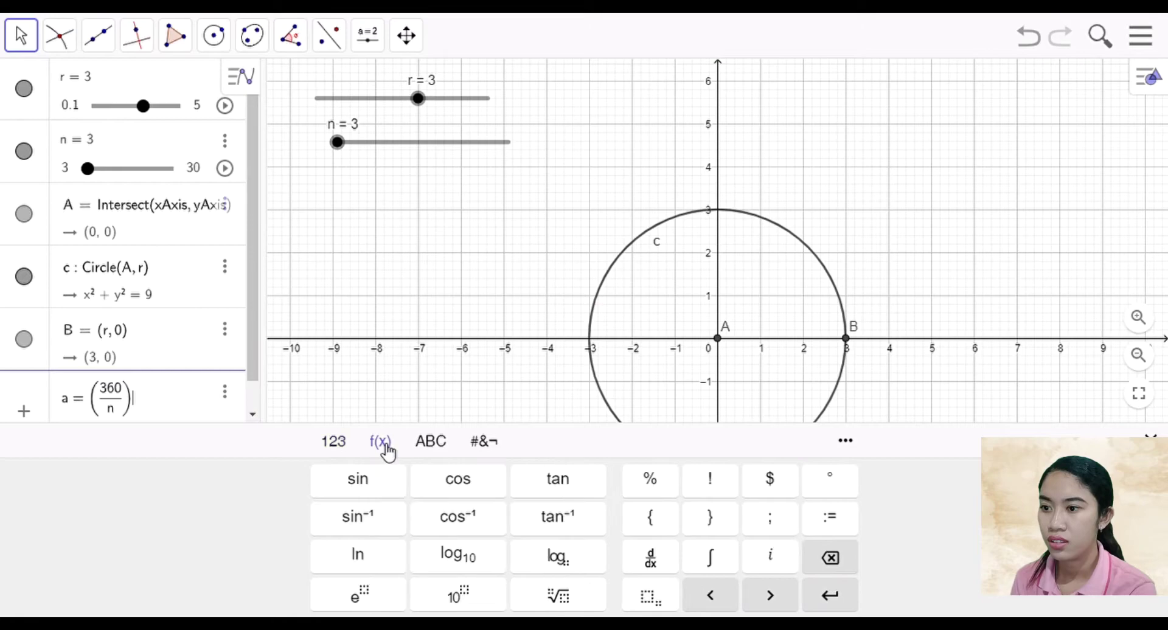
click(843, 491)
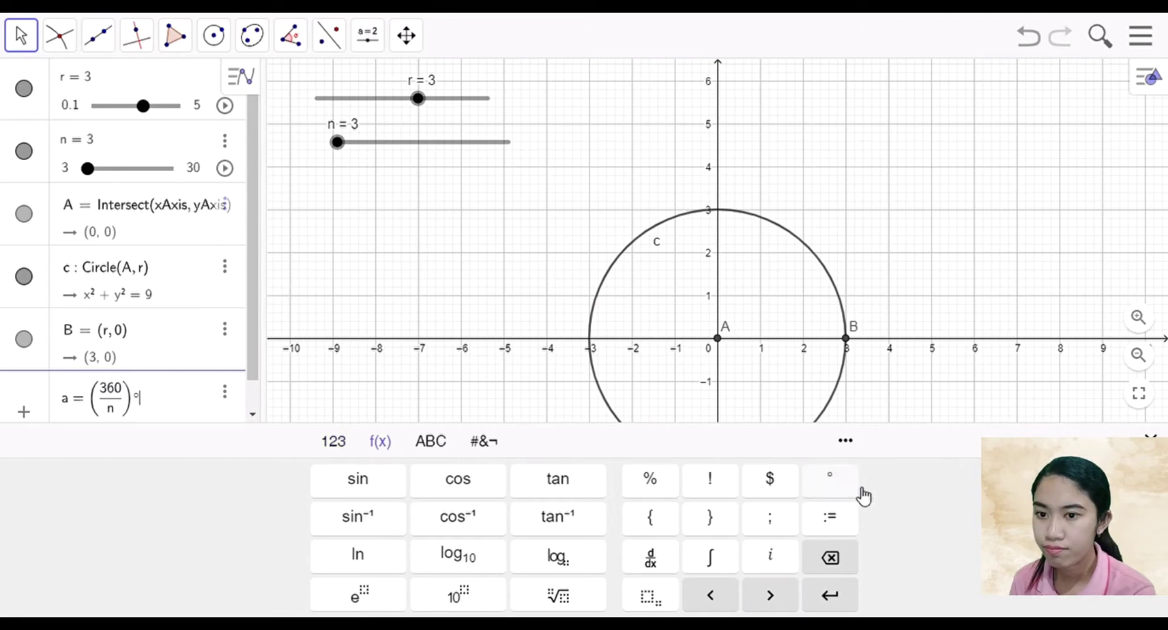
click(832, 596)
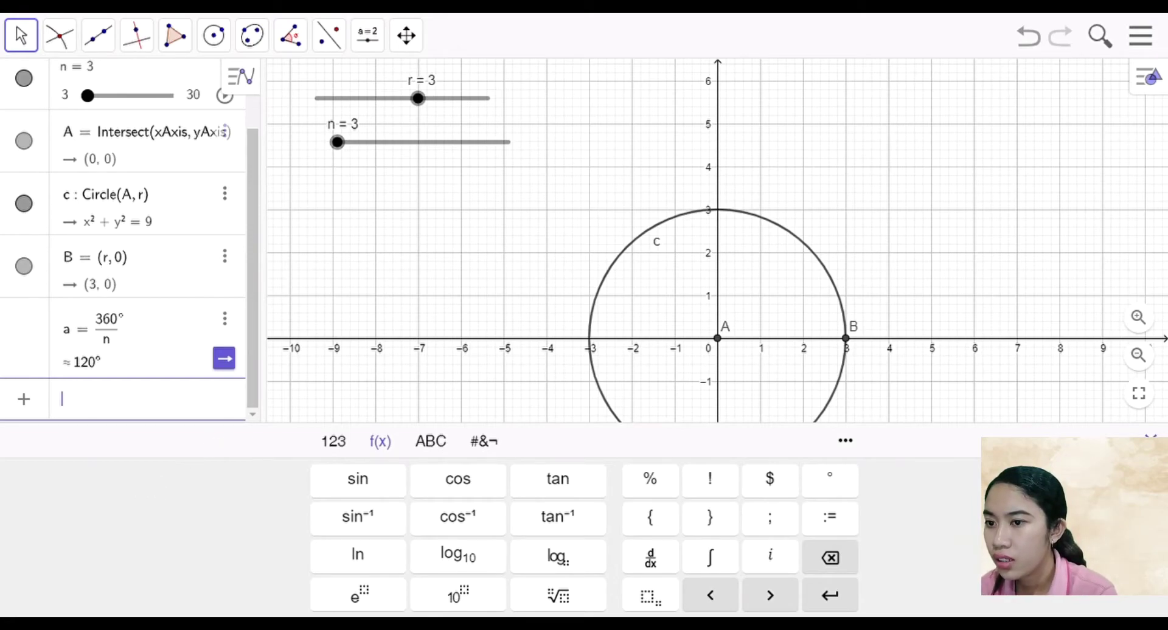
click(1150, 436)
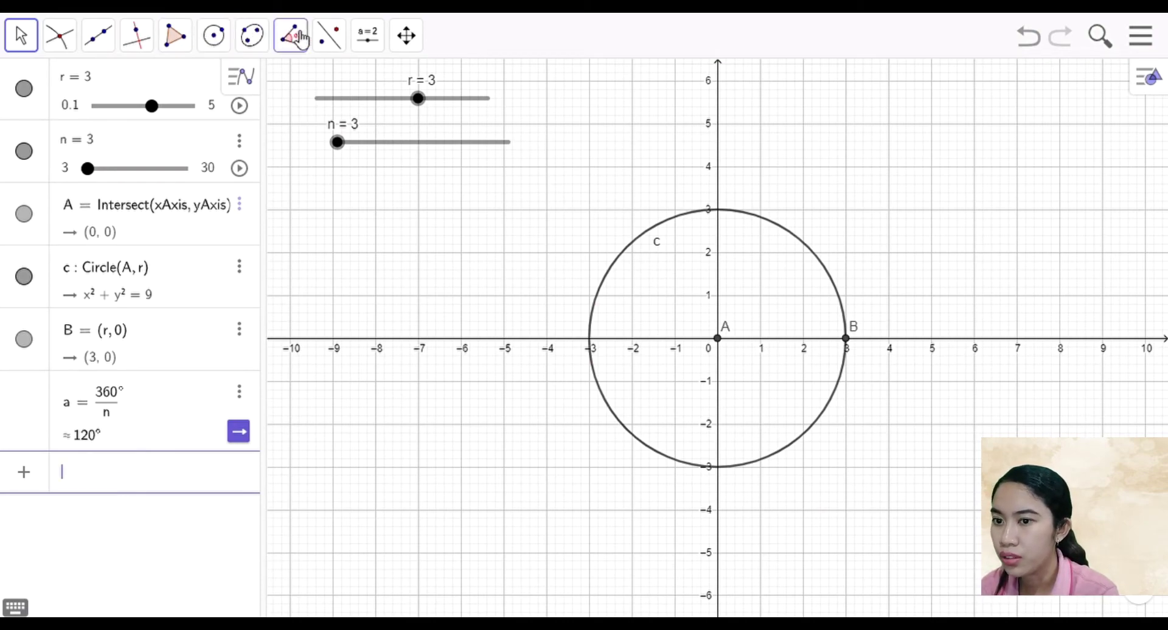
Construct a counterclockwise angle of given size a, with B as the leg point and A as the vertex
click(292, 37)
click(359, 119)
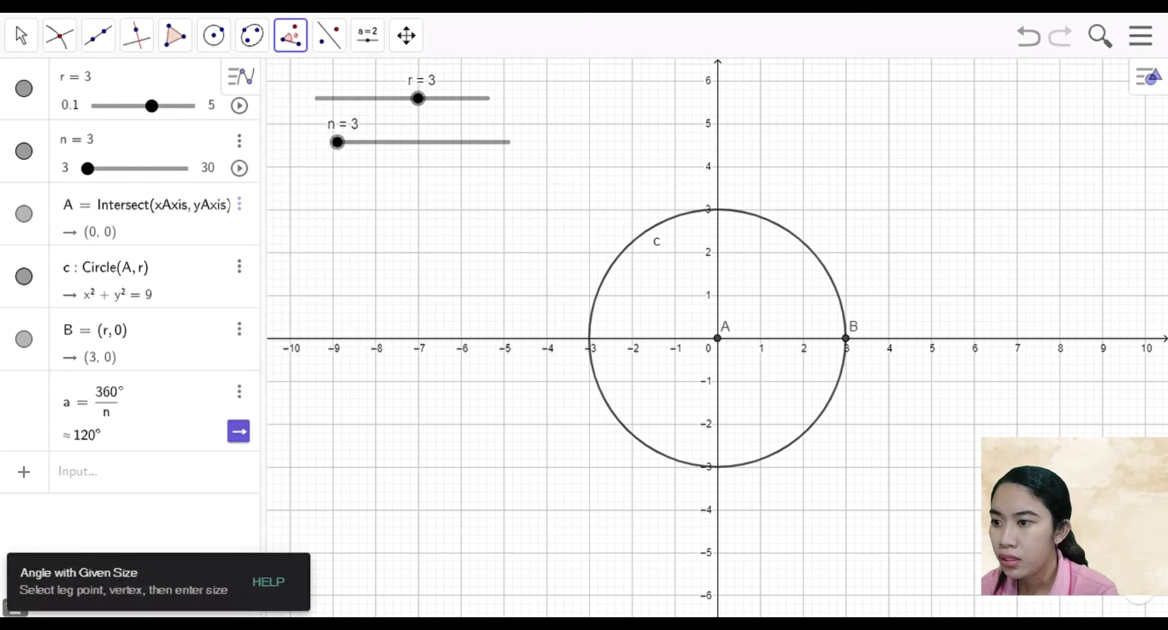
click(847, 340)
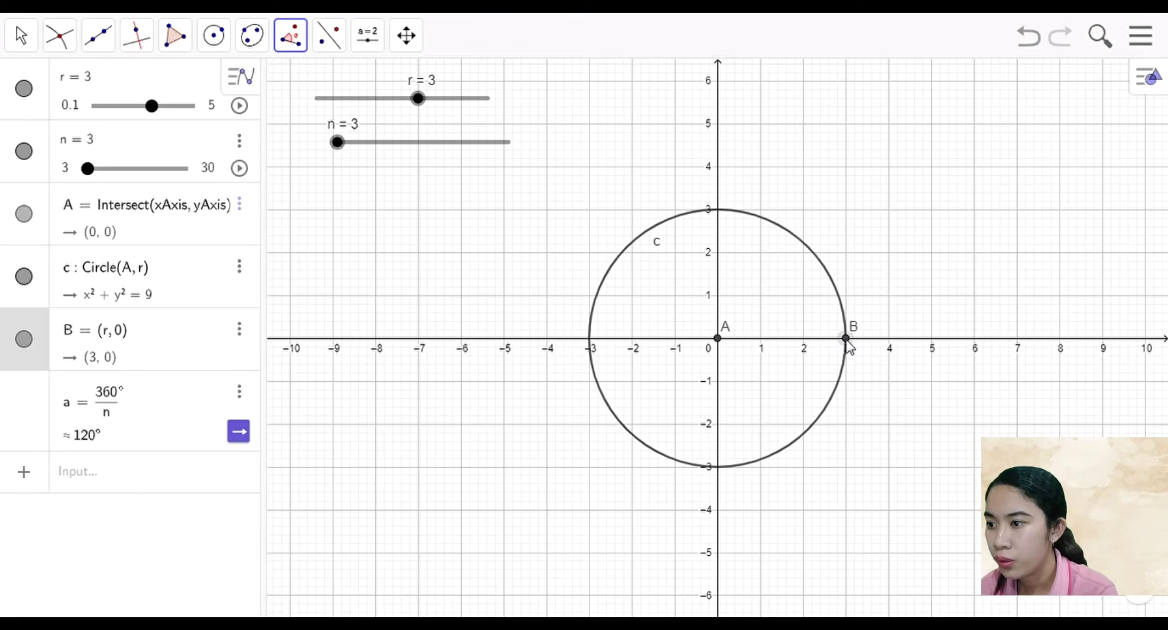
click(719, 339)
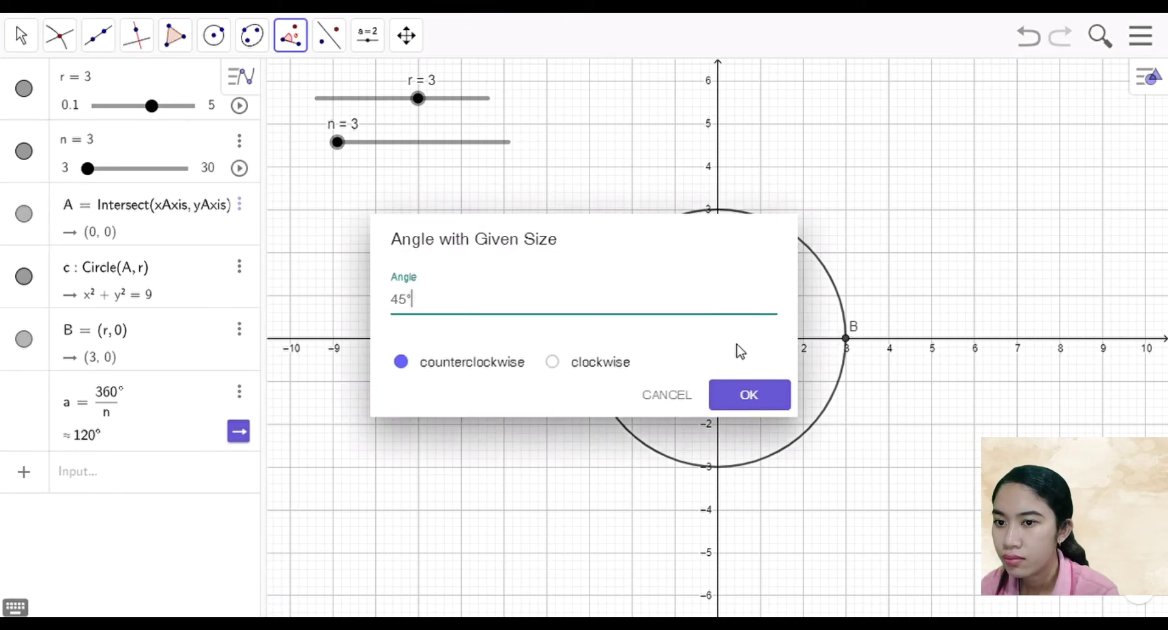
drag(419, 304, 379, 310)
text(a)
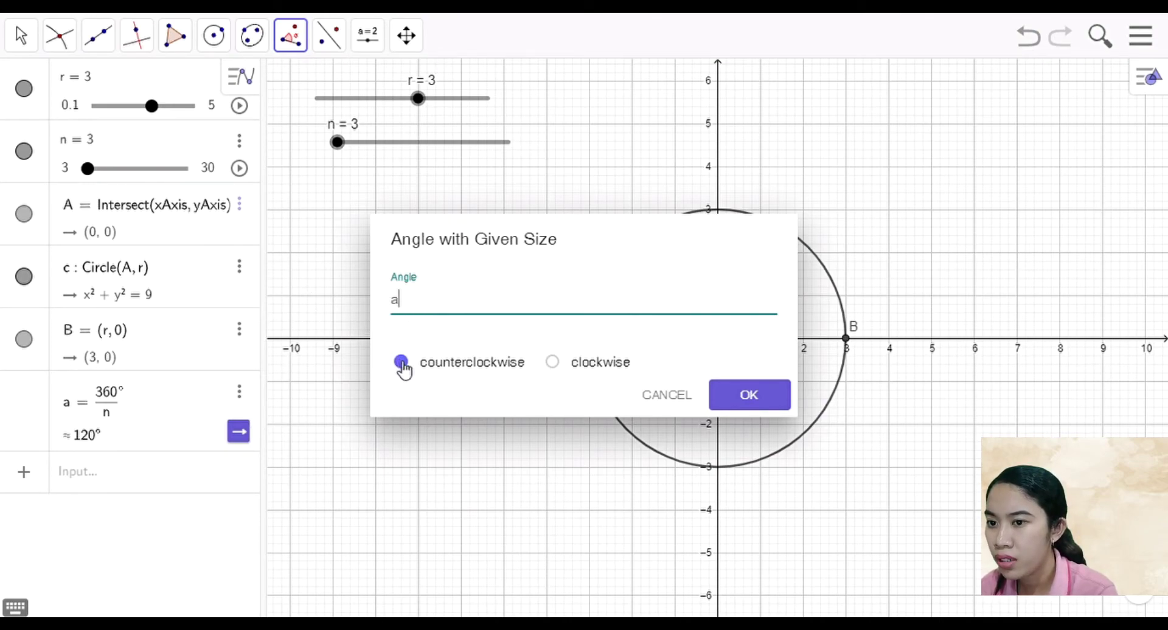
click(752, 397)
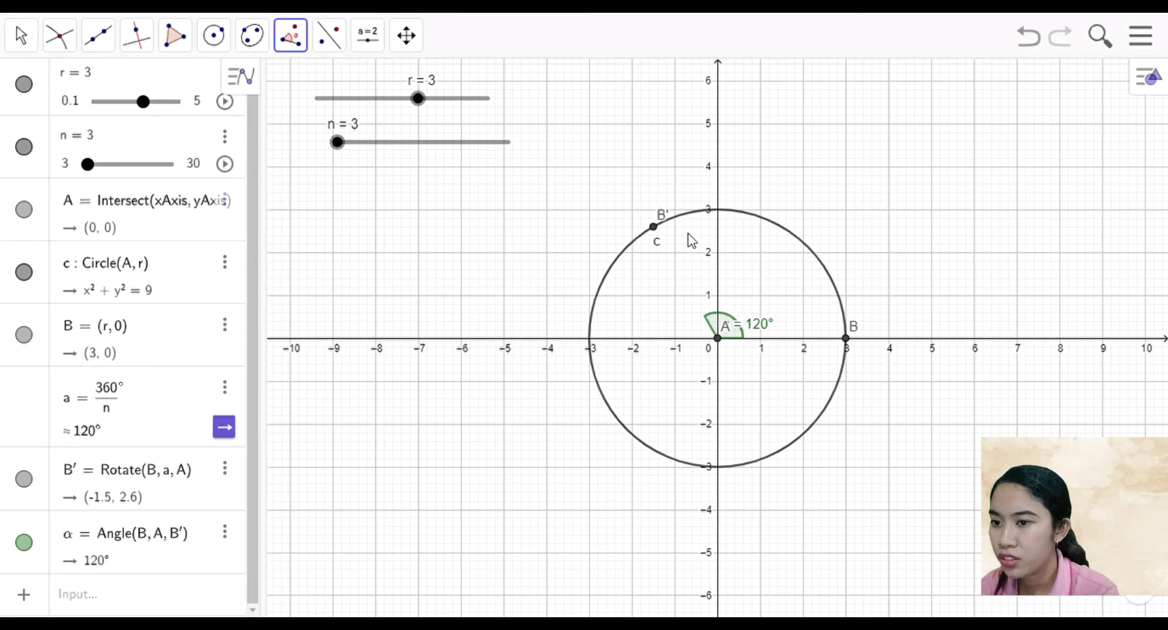
Hide the angle α at A so that its arc and label no longer show in the drawing
key(Escape)
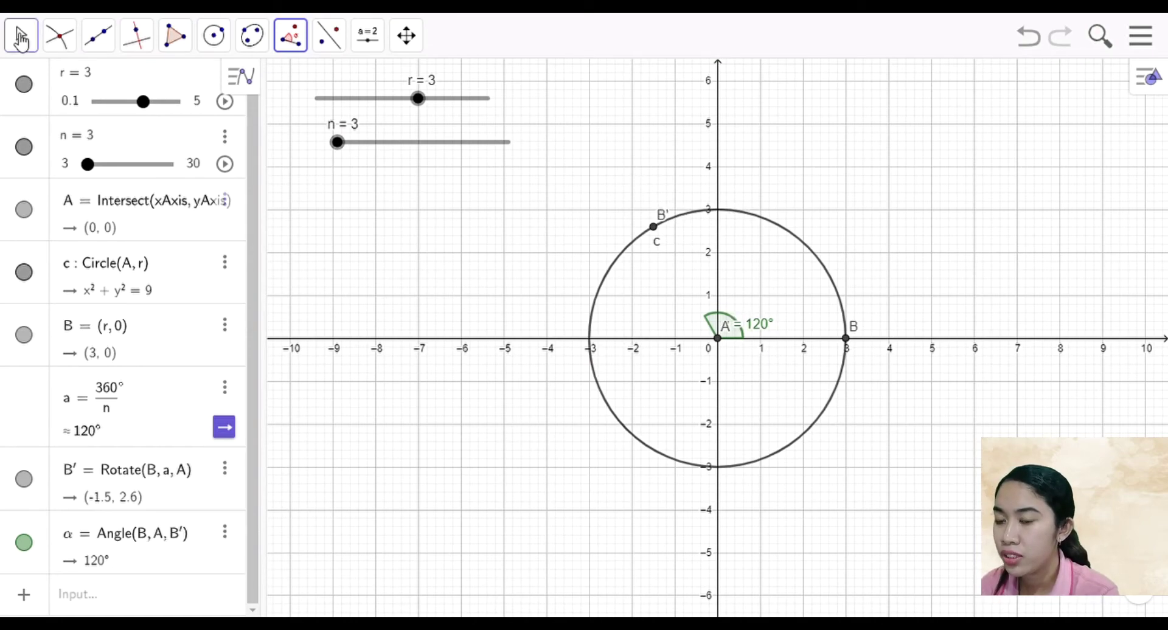
right_click(740, 337)
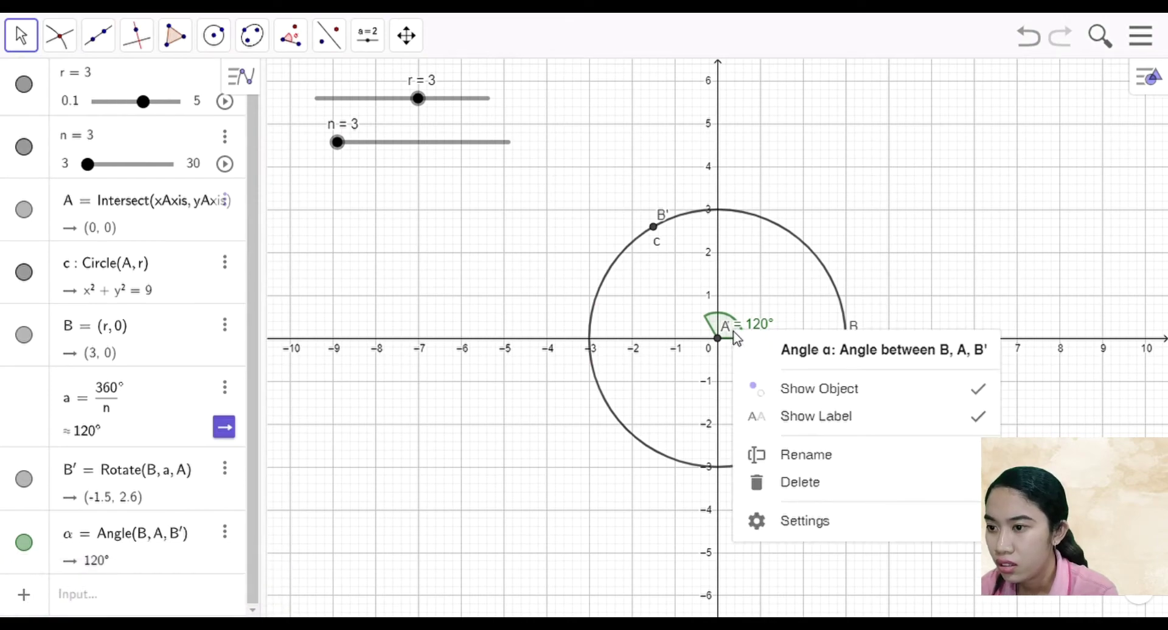
click(823, 396)
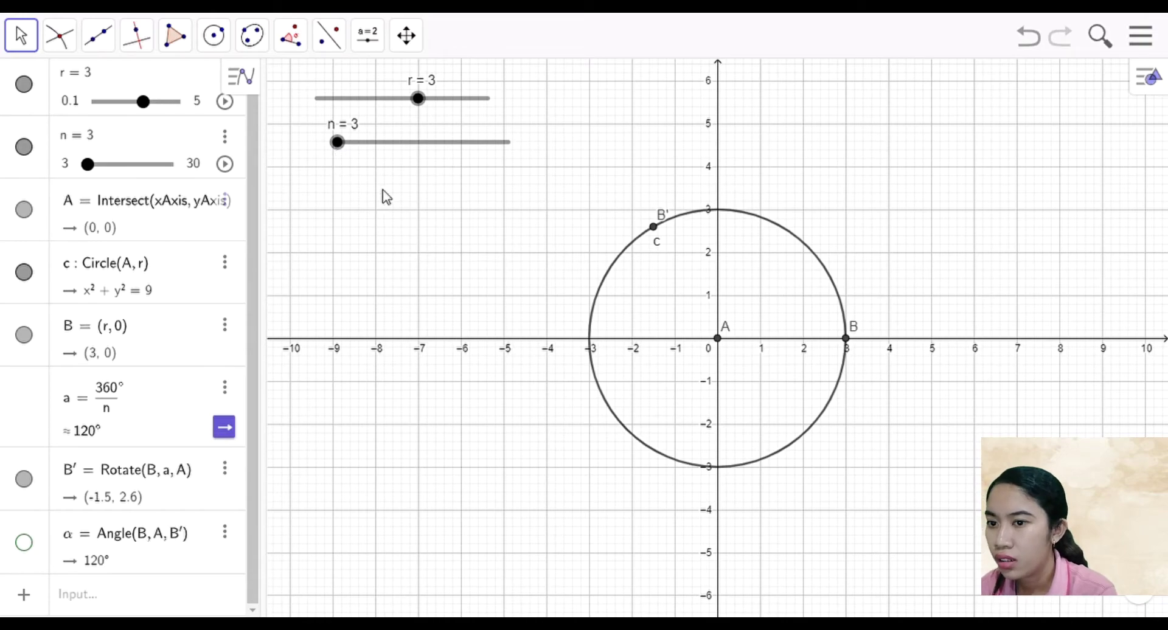
Create a regular polygon with n vertices using B and B' as its first two points
click(192, 40)
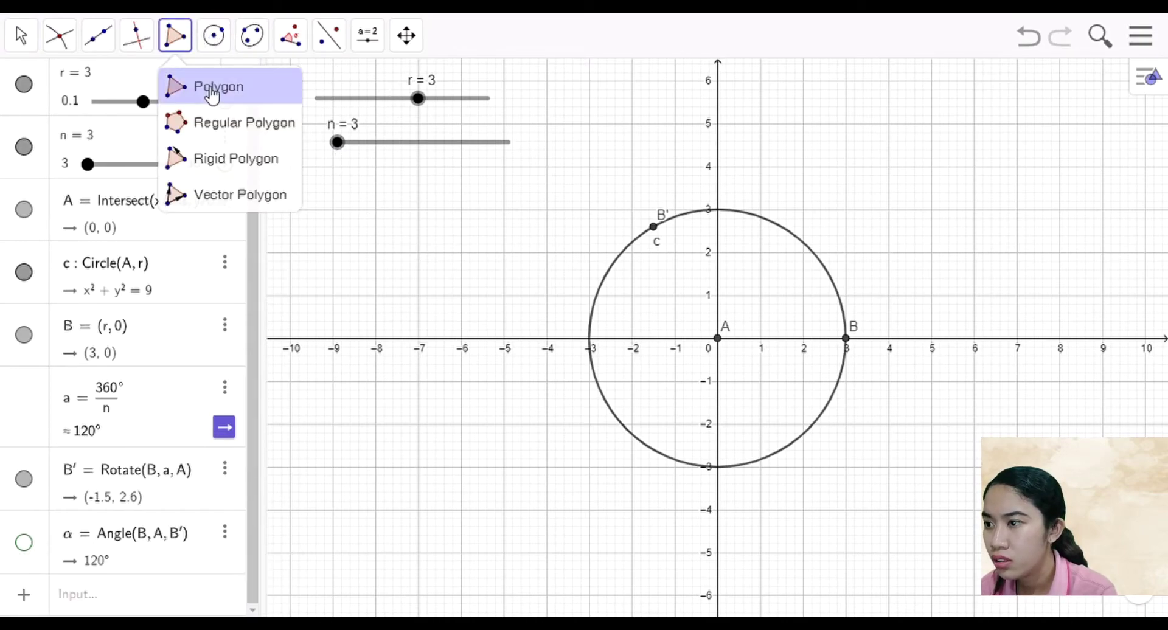
click(256, 129)
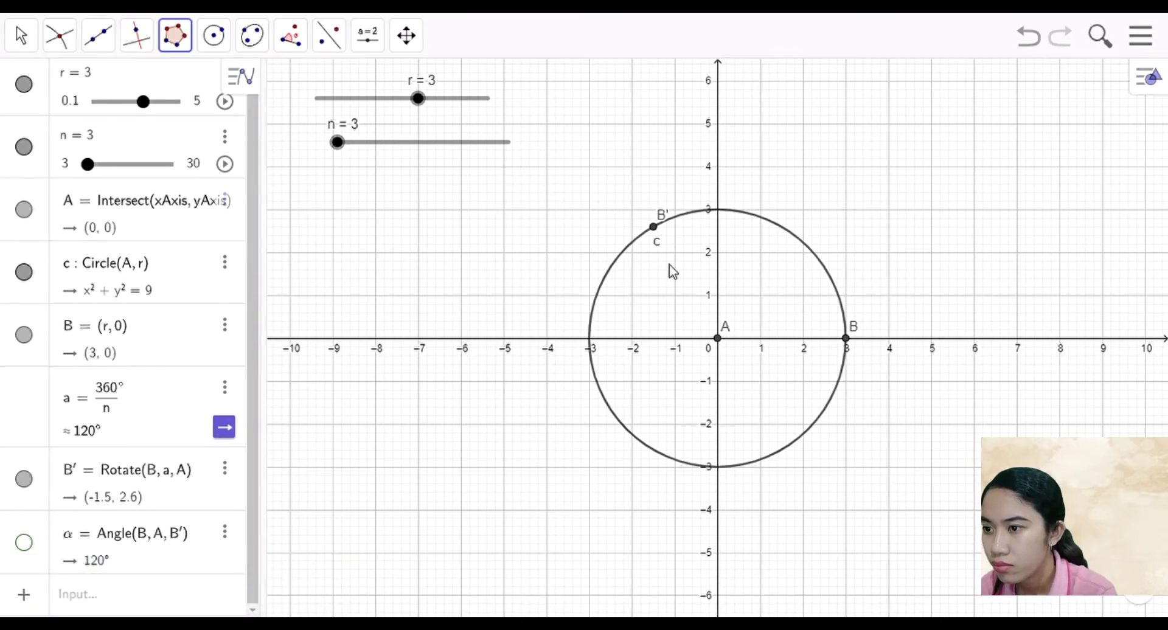
click(847, 338)
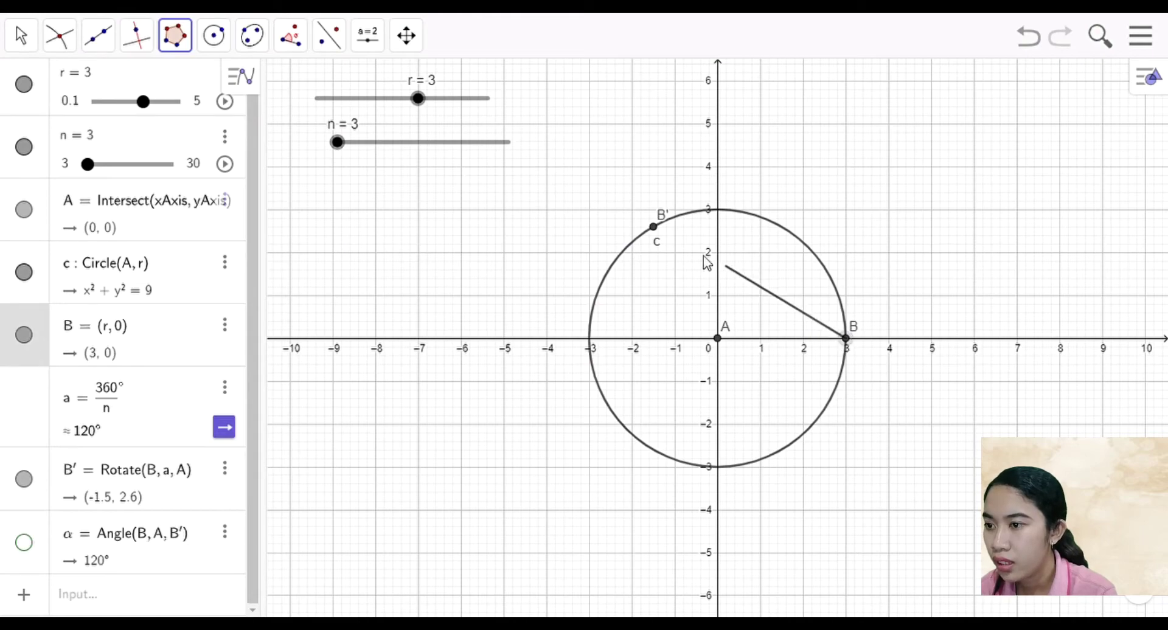
click(653, 228)
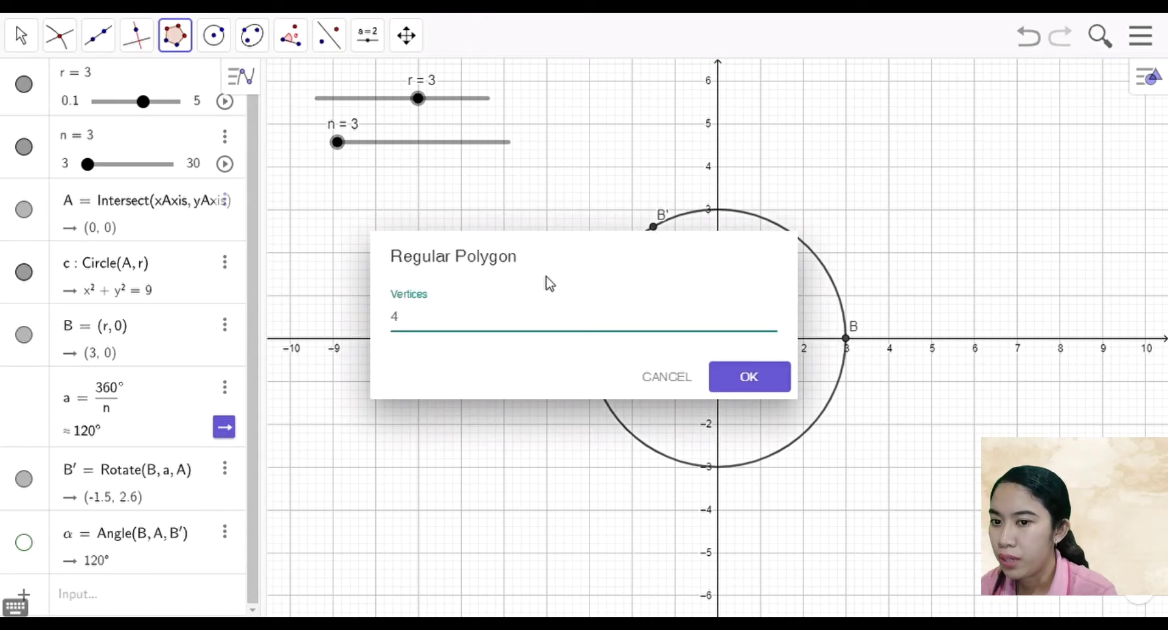
double_click(398, 331)
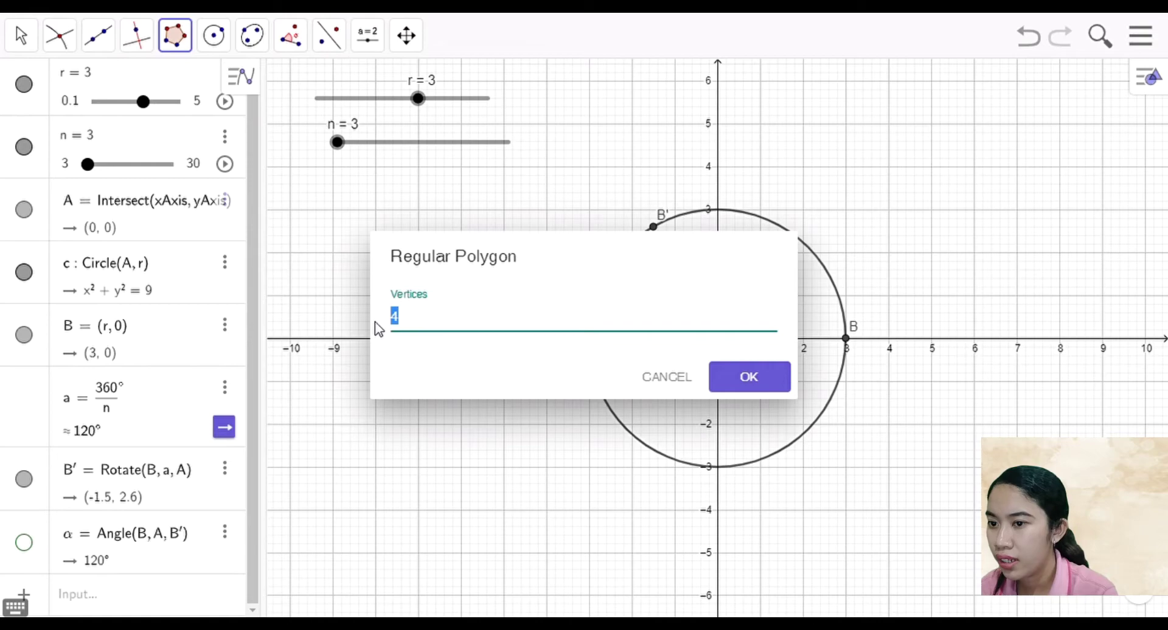
text(n)
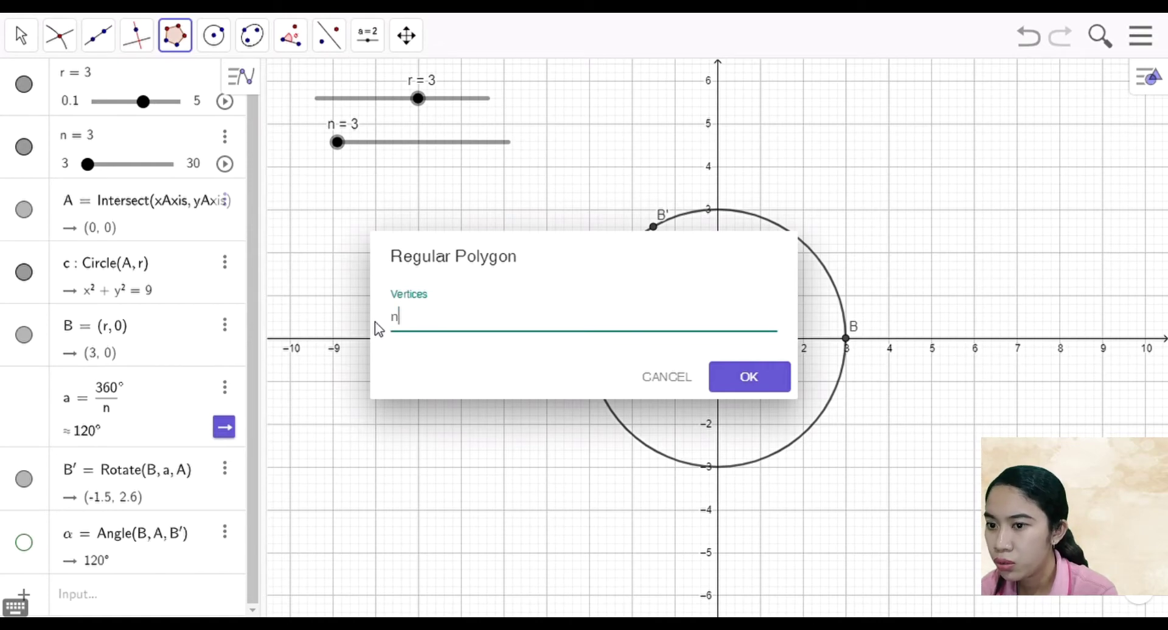
click(733, 380)
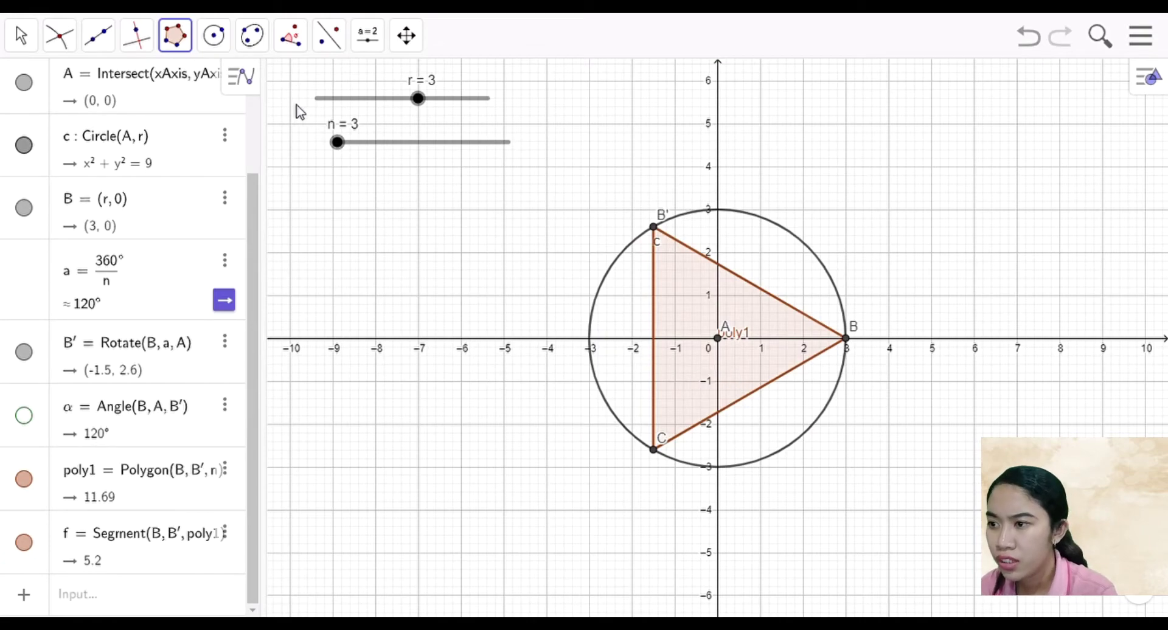
Set slider n to 30
drag(351, 146, 534, 148)
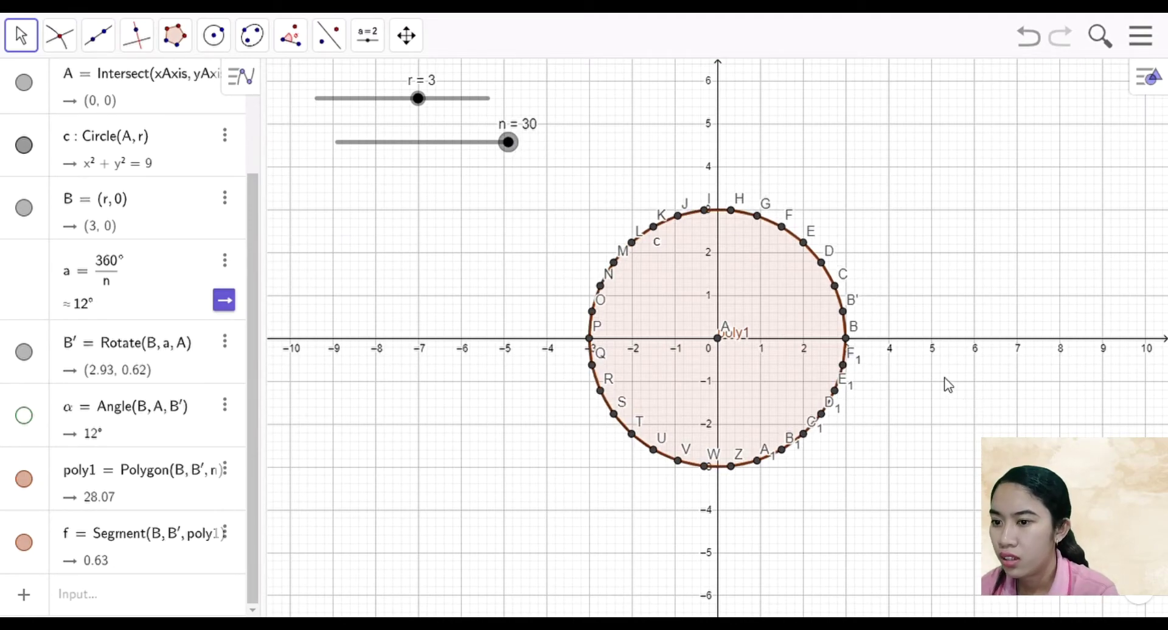
scroll(941, 377, down, 1)
scroll(941, 378, up, 1)
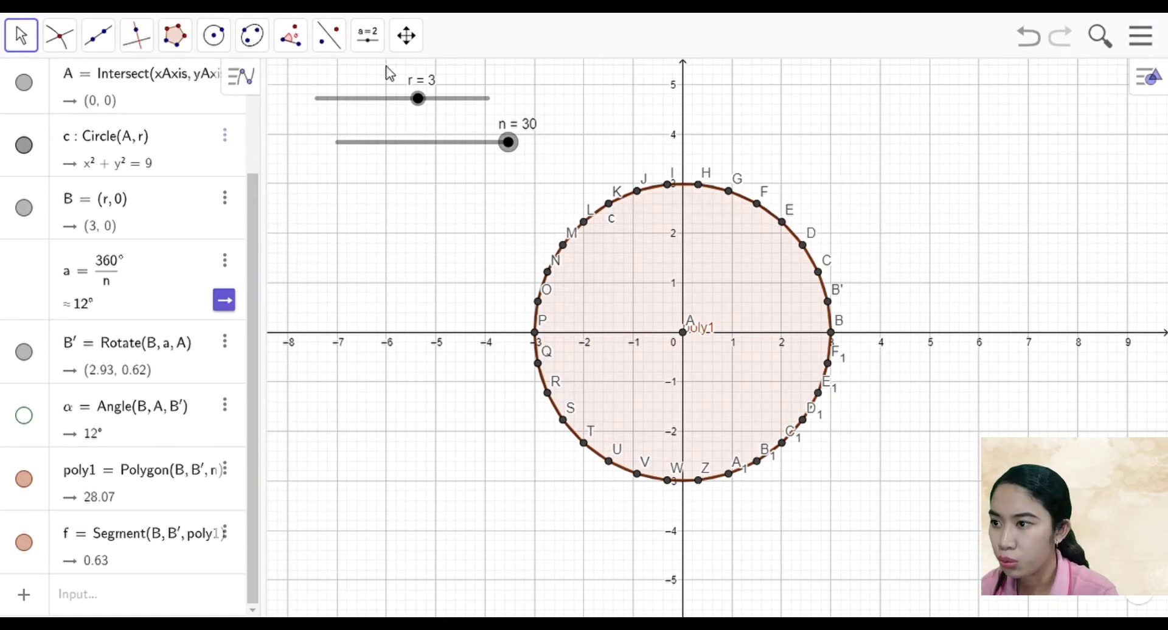
Hide the label of the polygon and of all its vertices except B and B'
click(407, 36)
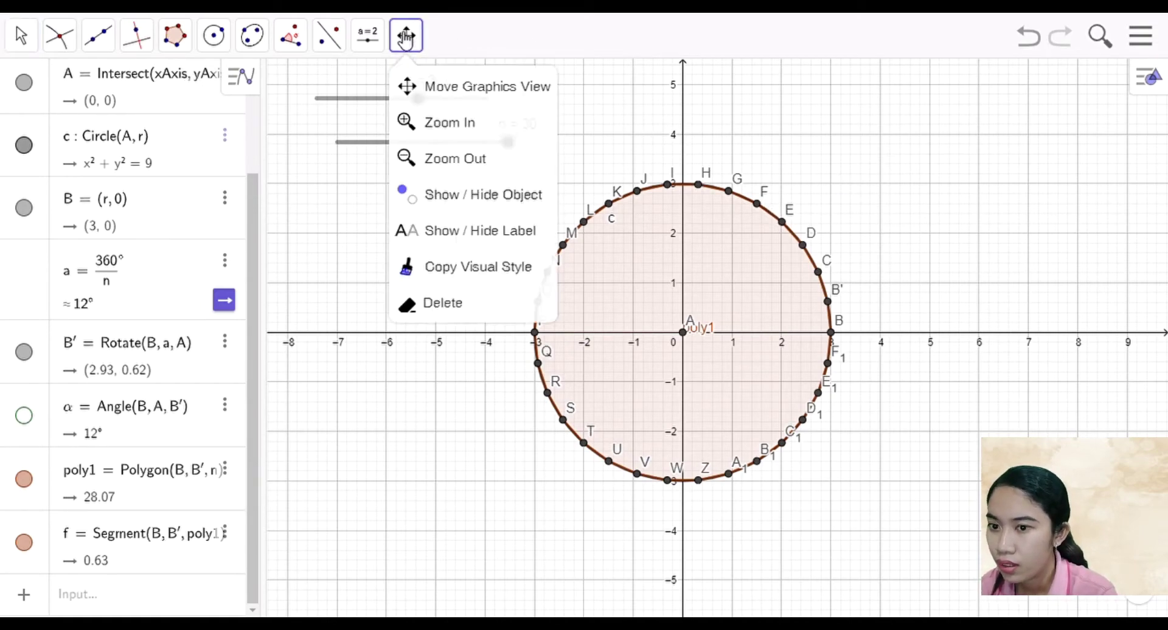
click(497, 242)
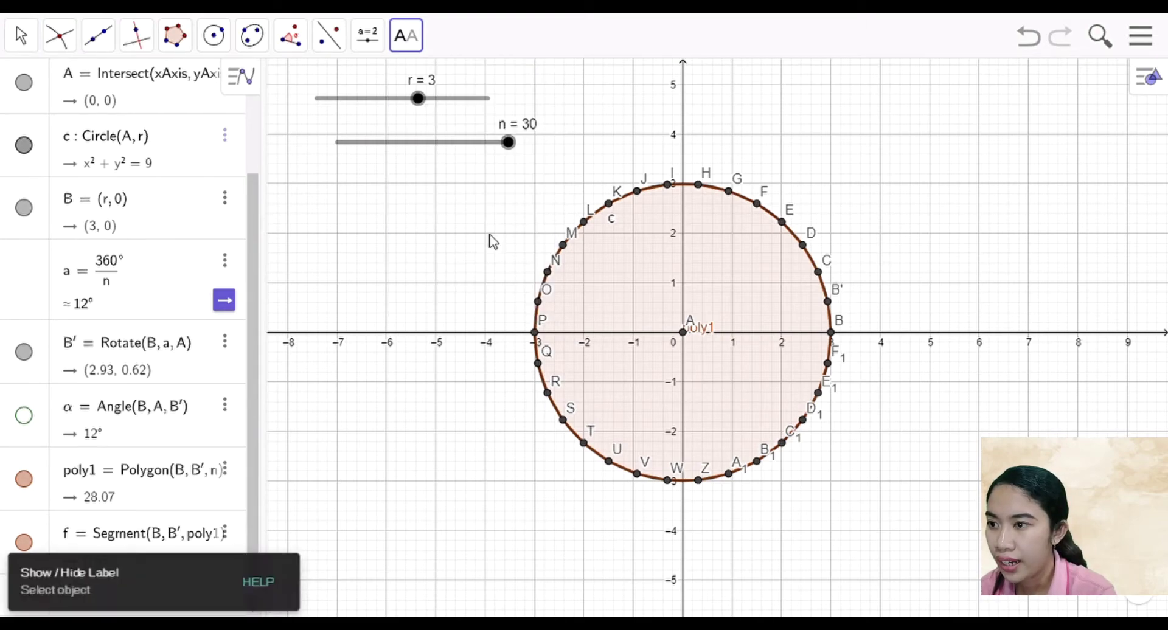
click(705, 180)
click(731, 189)
click(760, 204)
click(783, 222)
click(807, 245)
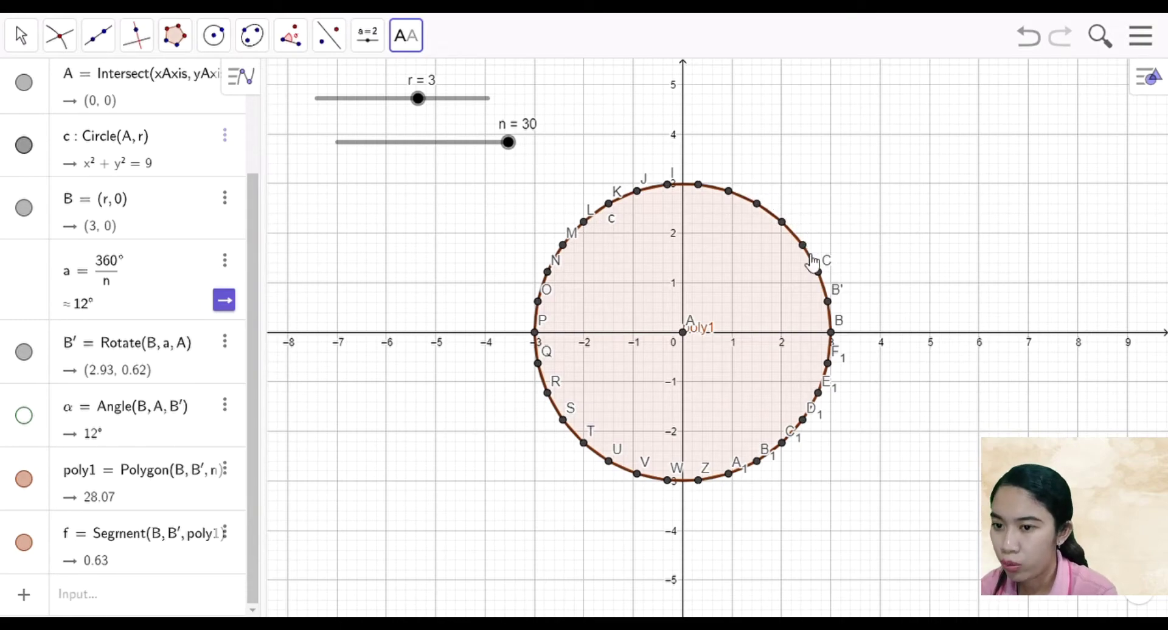
click(837, 268)
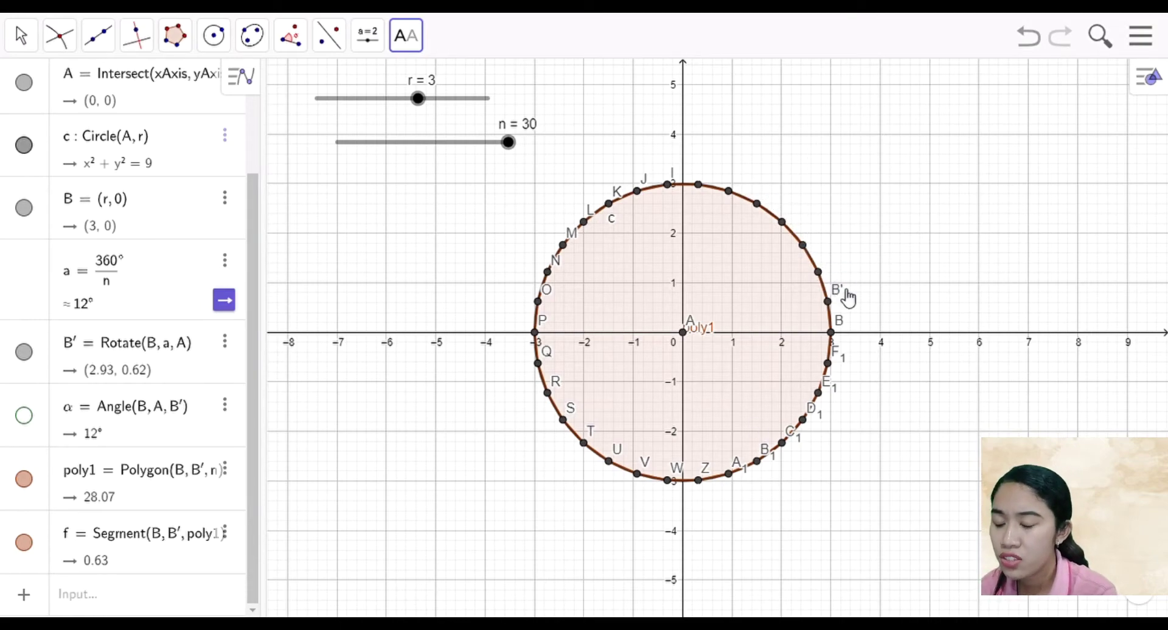
click(847, 358)
click(834, 390)
click(819, 416)
click(802, 450)
click(777, 458)
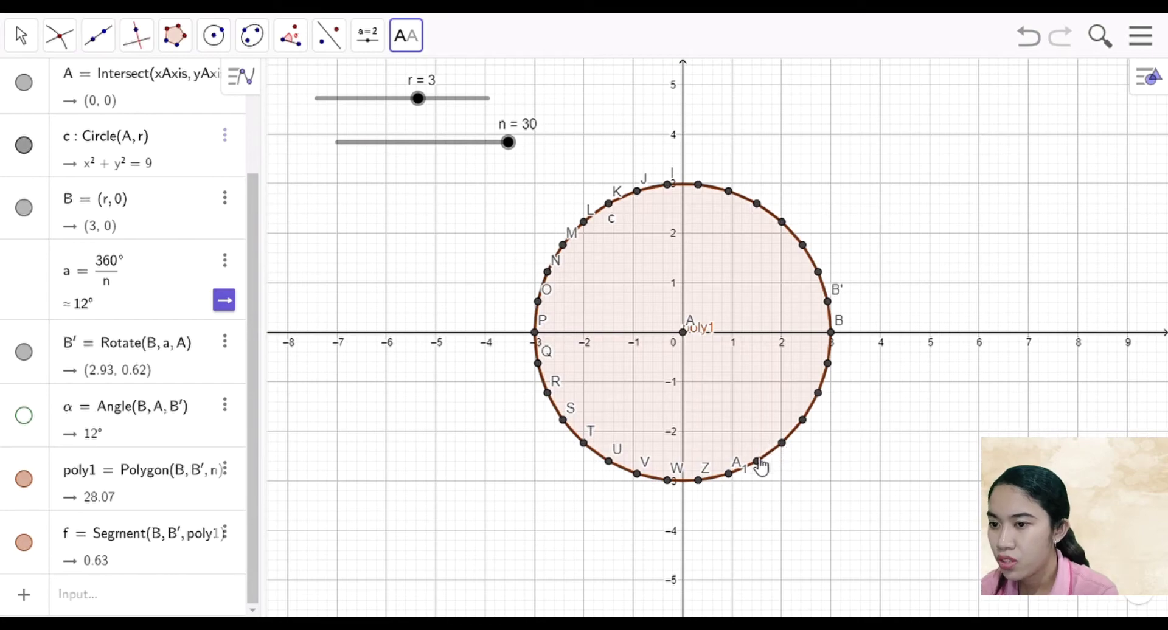
click(745, 474)
click(699, 478)
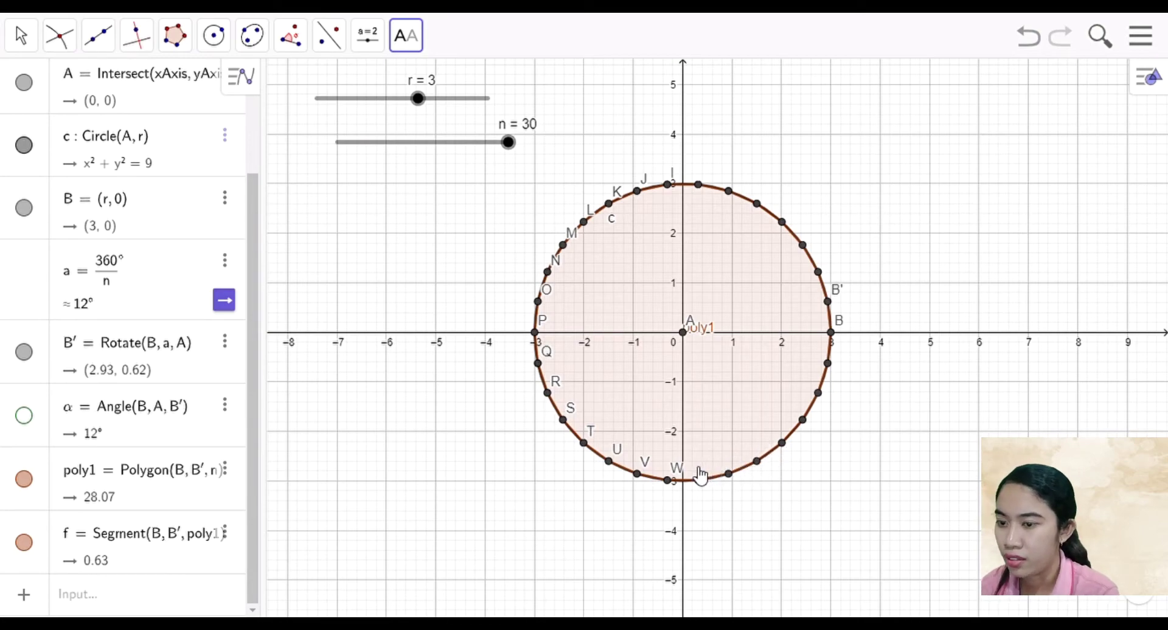
click(669, 478)
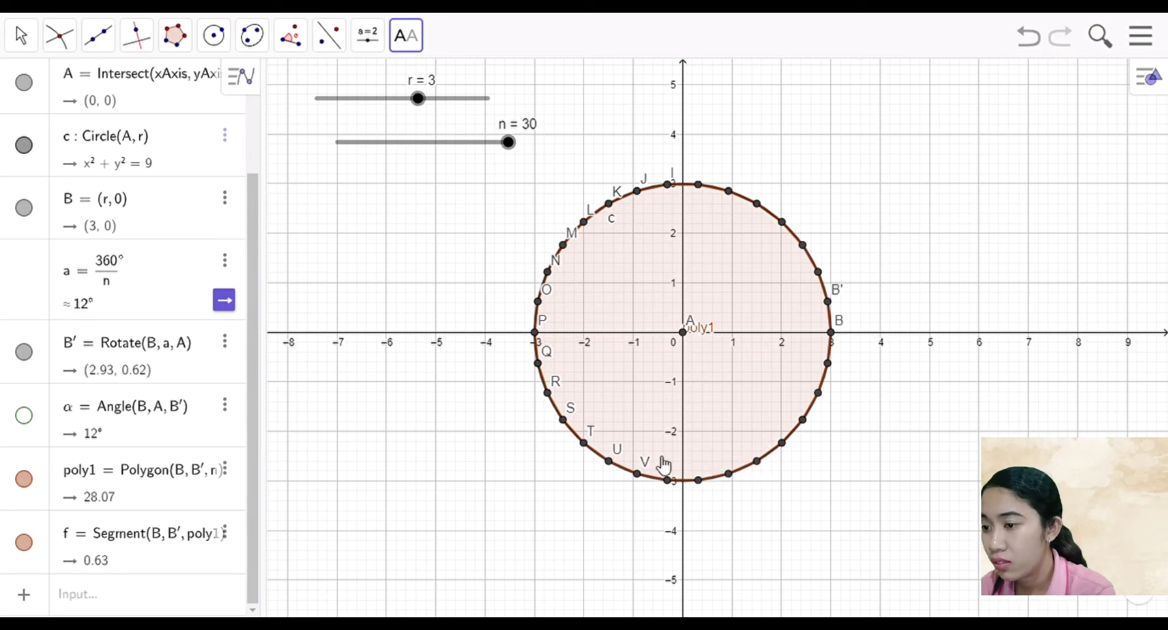
click(656, 467)
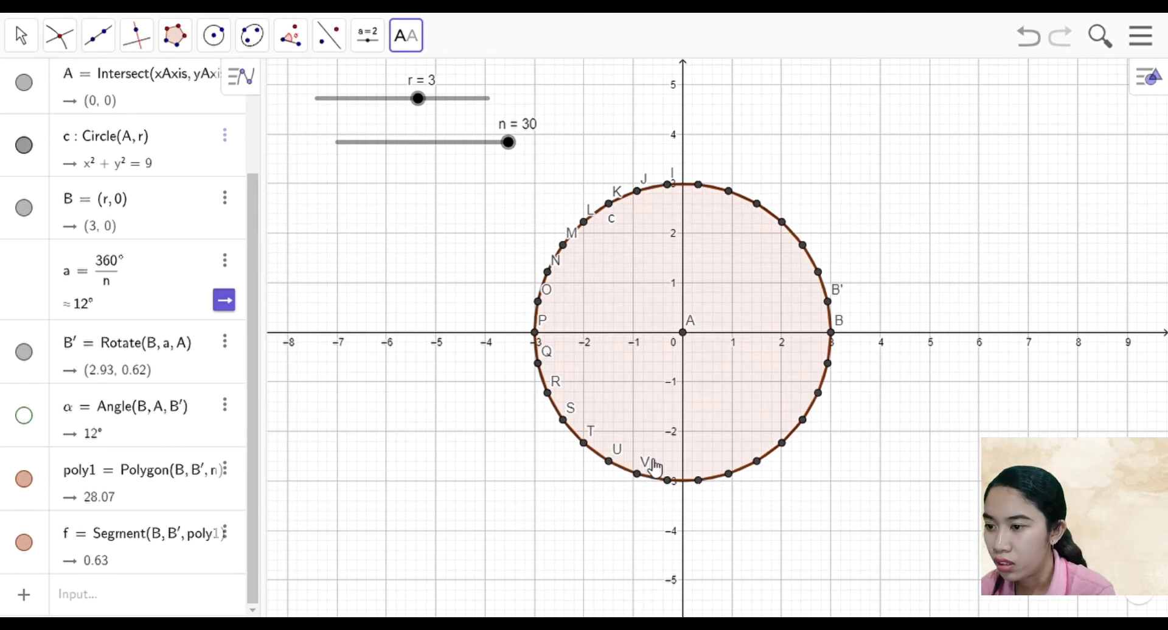
click(646, 465)
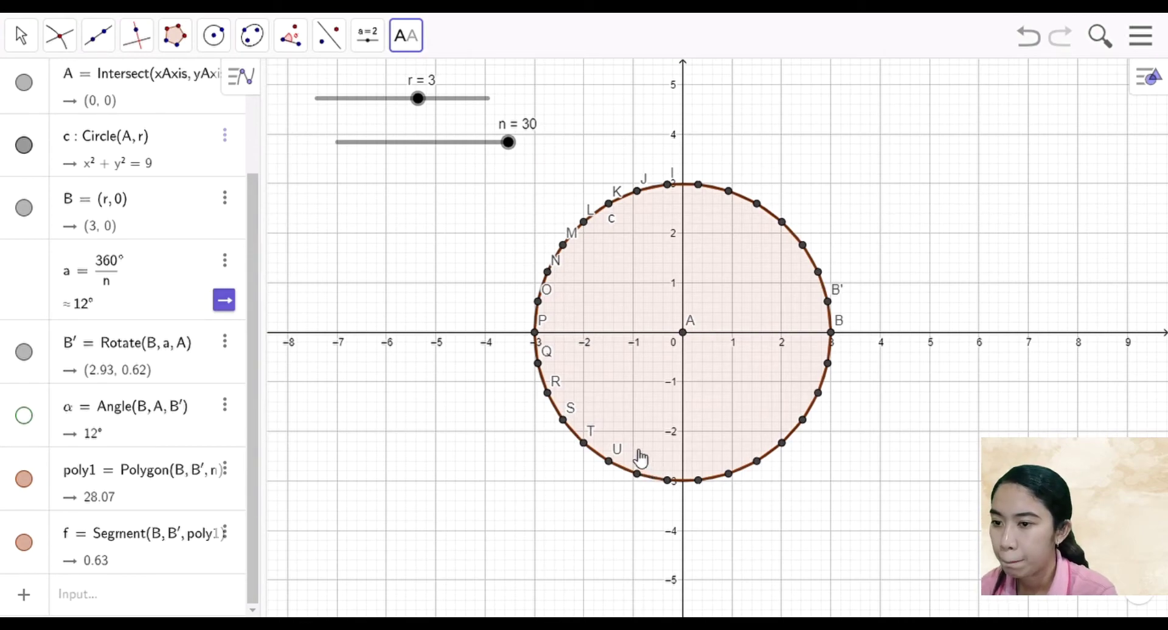
click(616, 453)
click(591, 432)
click(581, 417)
click(584, 417)
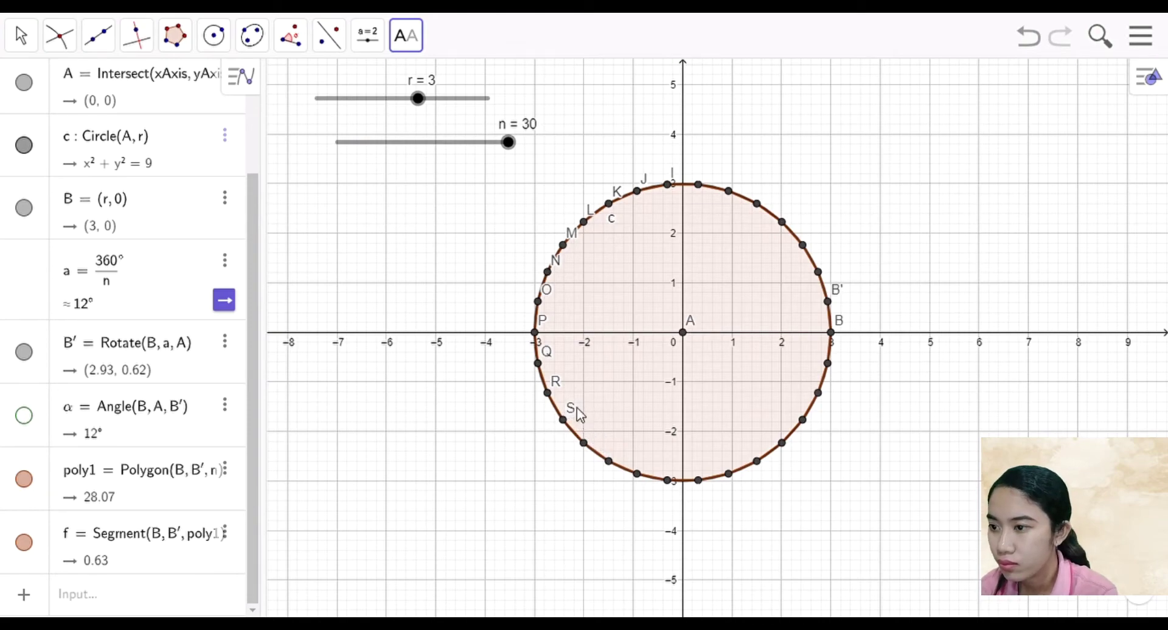
click(569, 411)
click(564, 388)
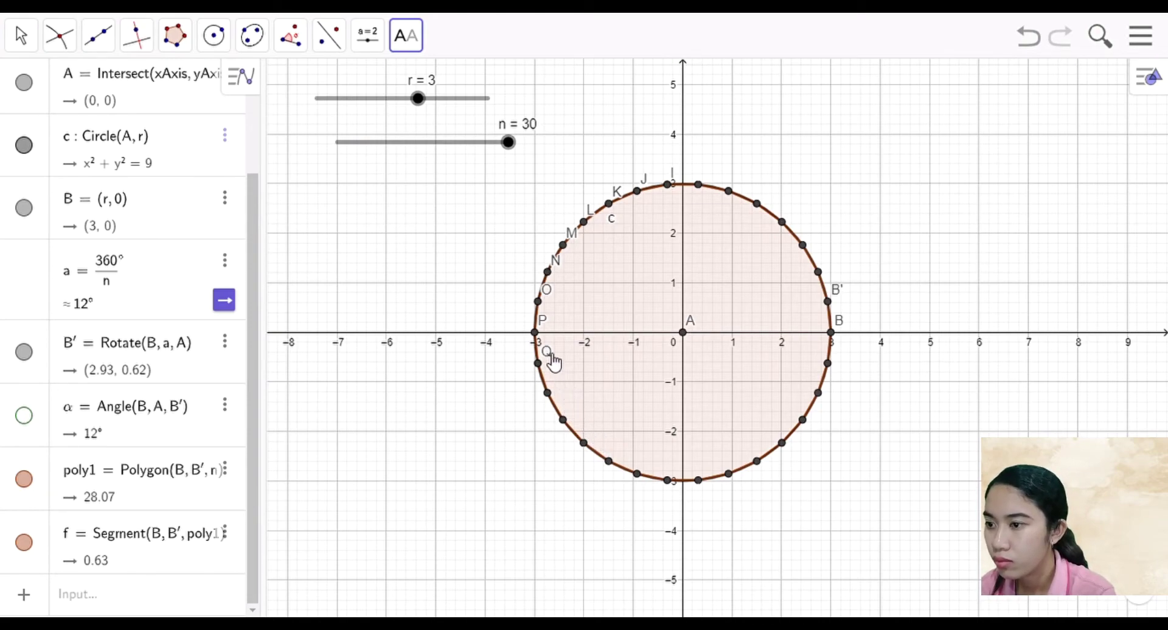
click(550, 331)
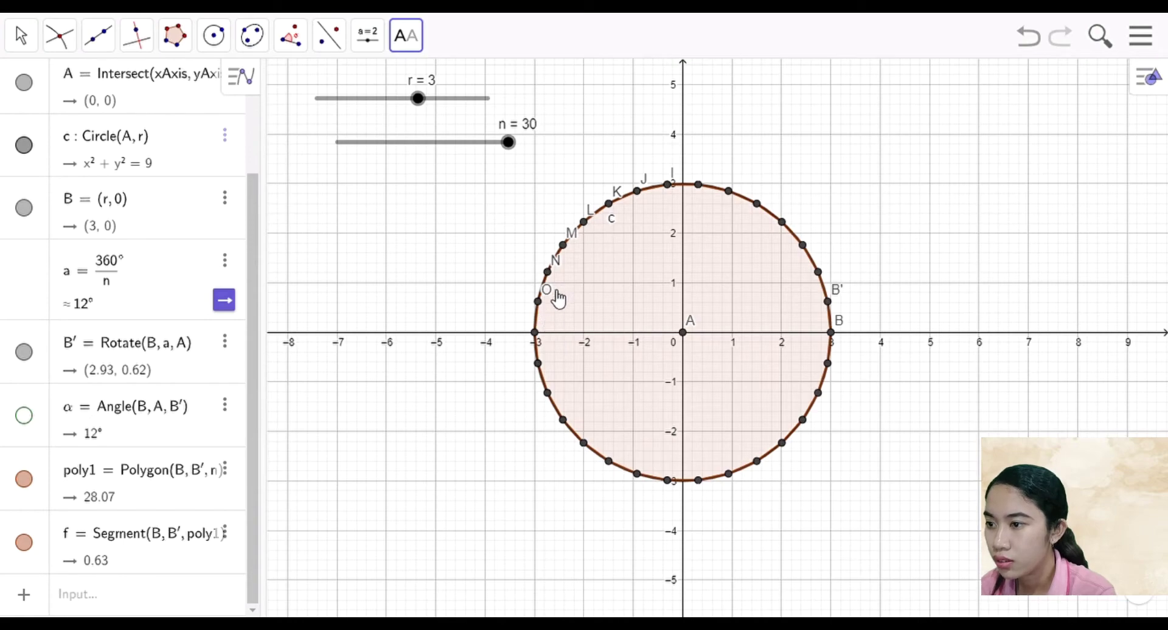
click(555, 264)
click(571, 242)
click(599, 221)
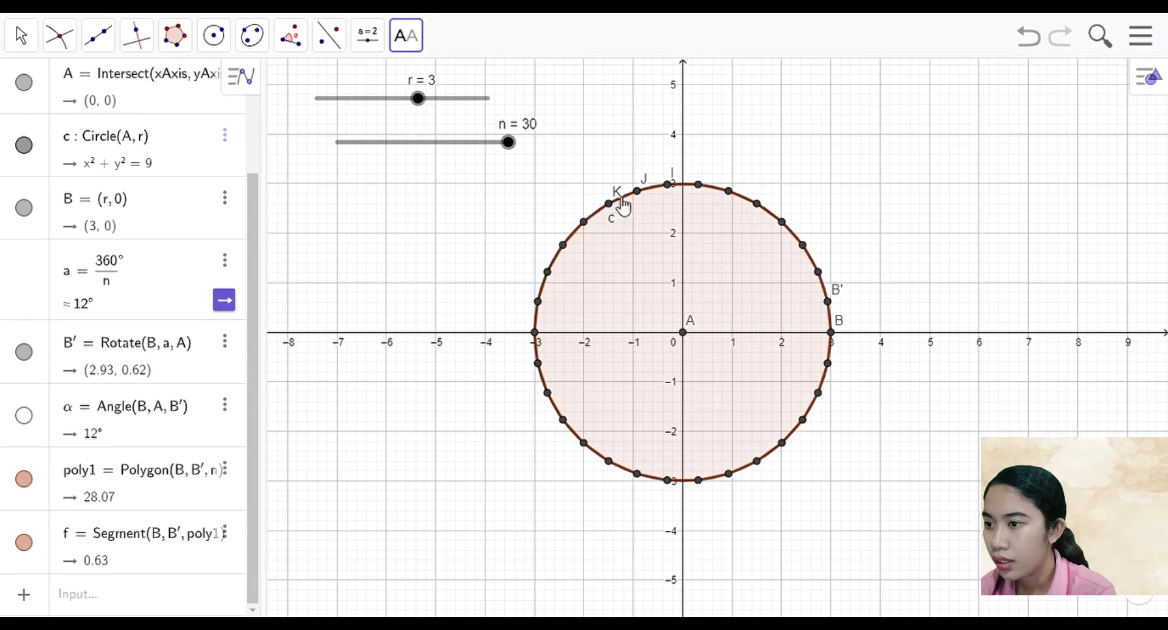
click(622, 201)
click(642, 183)
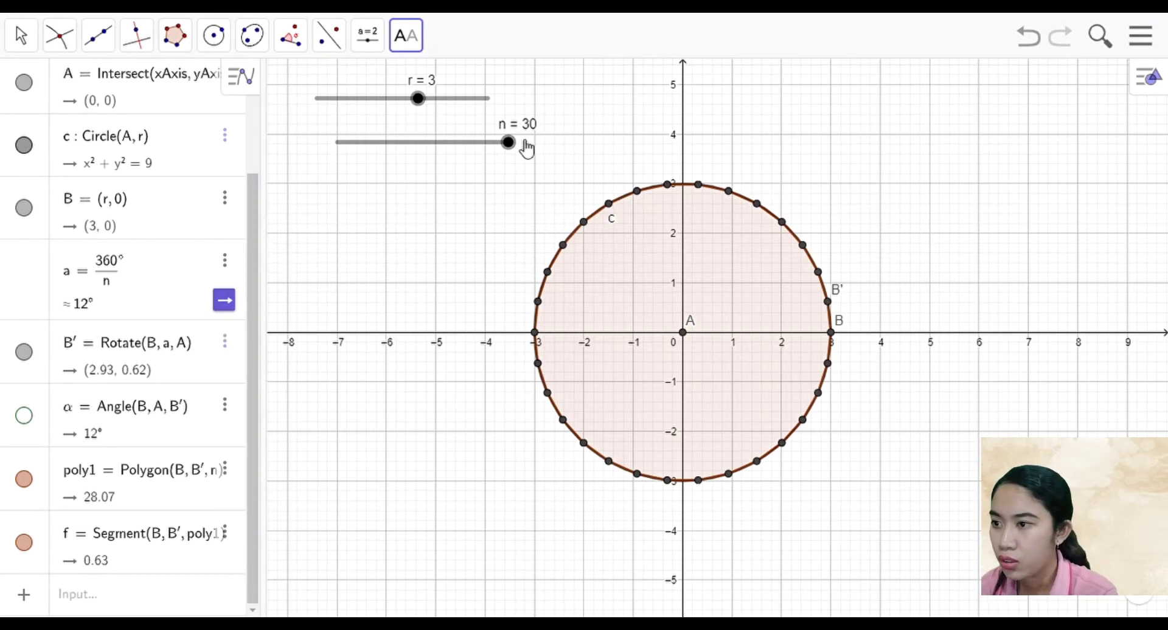
Set slider n to 3 and add an area text for circle c
drag(517, 151, 339, 149)
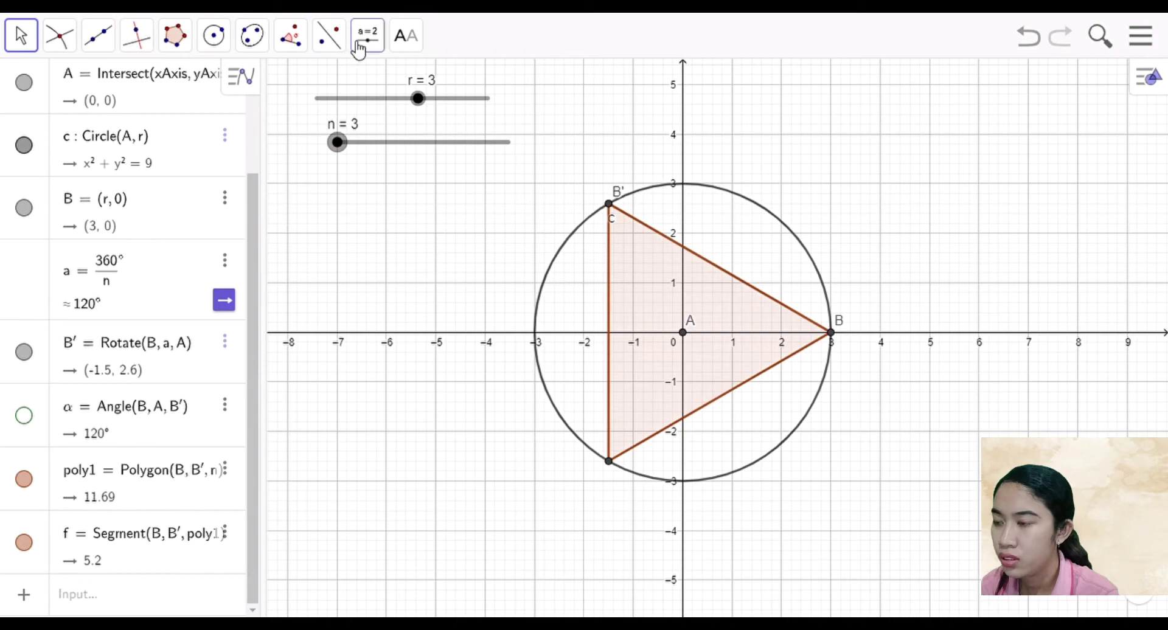
click(303, 48)
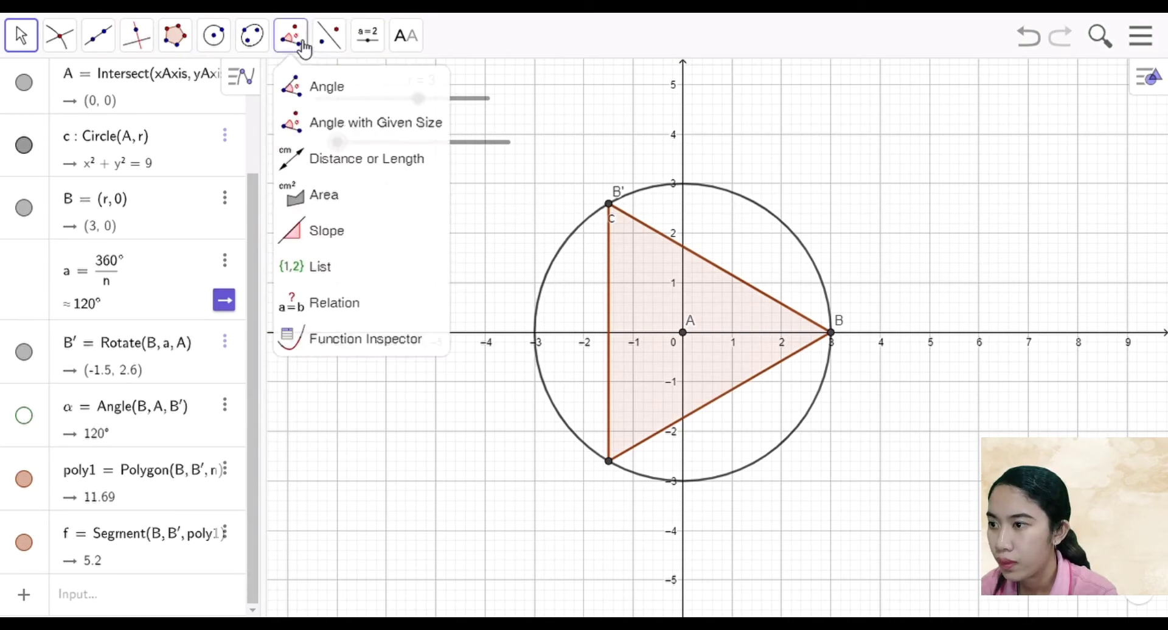
click(365, 200)
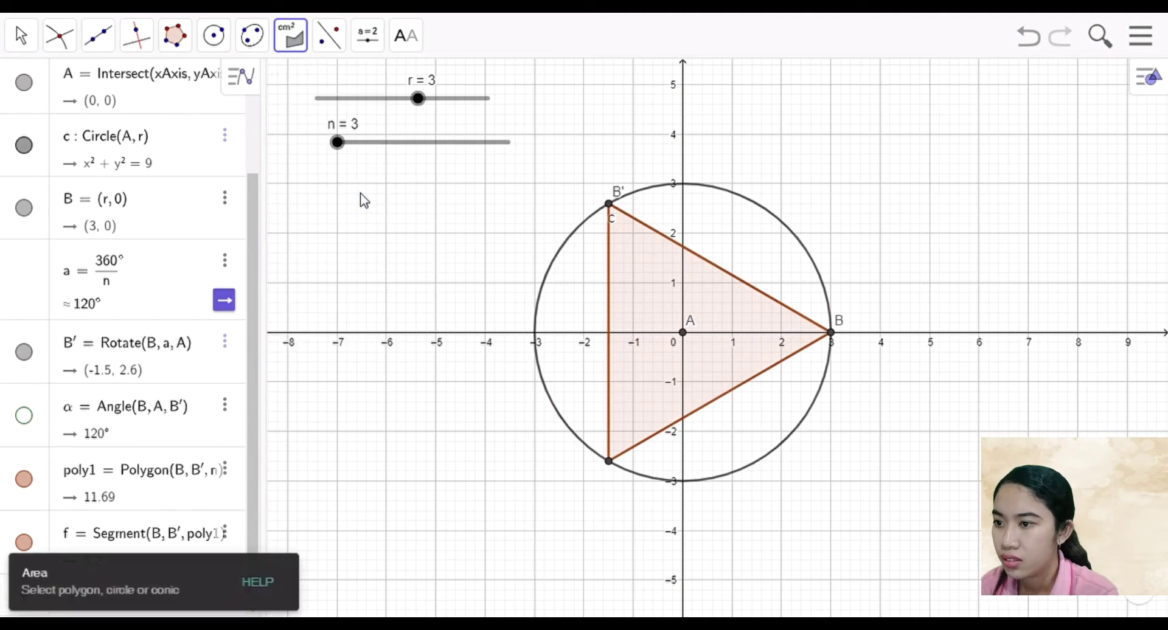
click(616, 227)
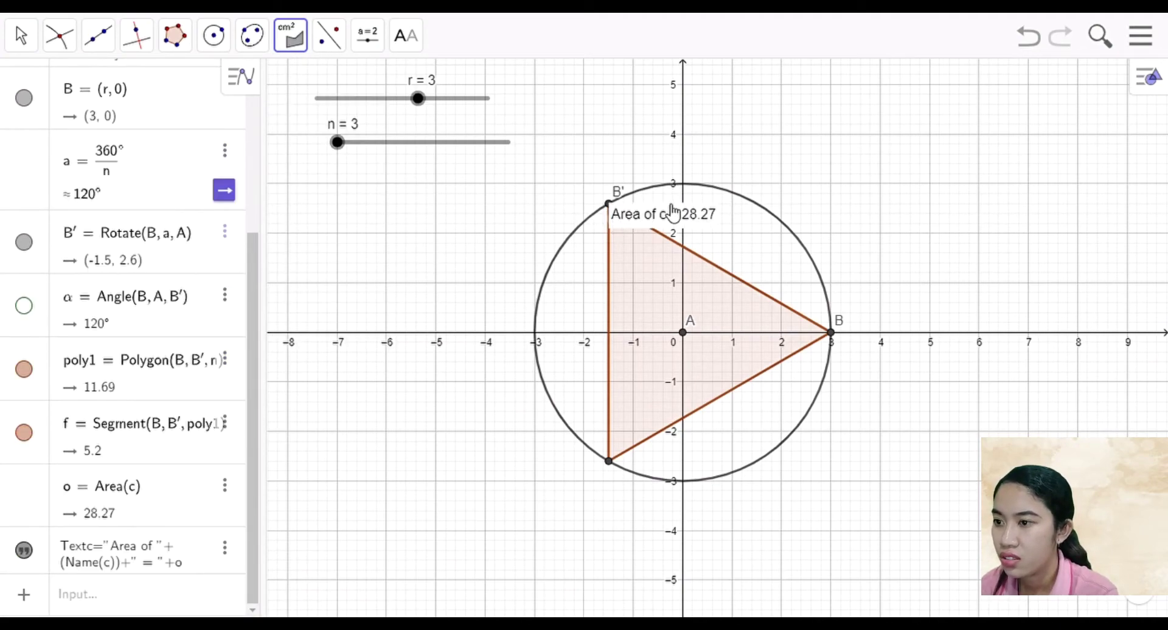
Move the area text of circle c to just above the circle
drag(424, 98, 427, 101)
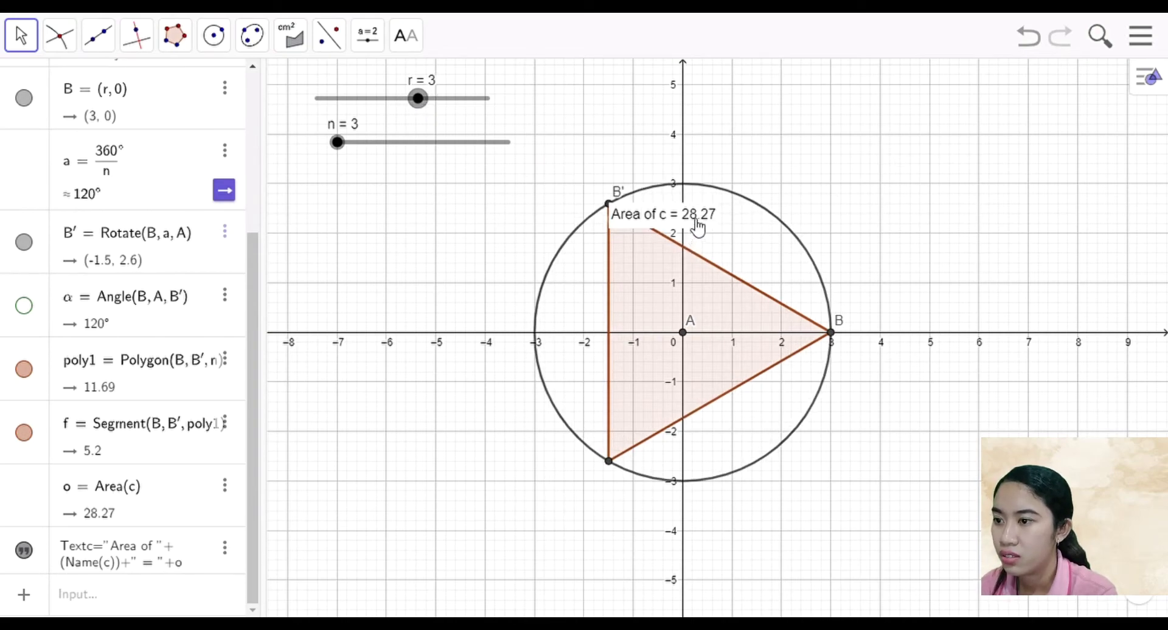
click(28, 42)
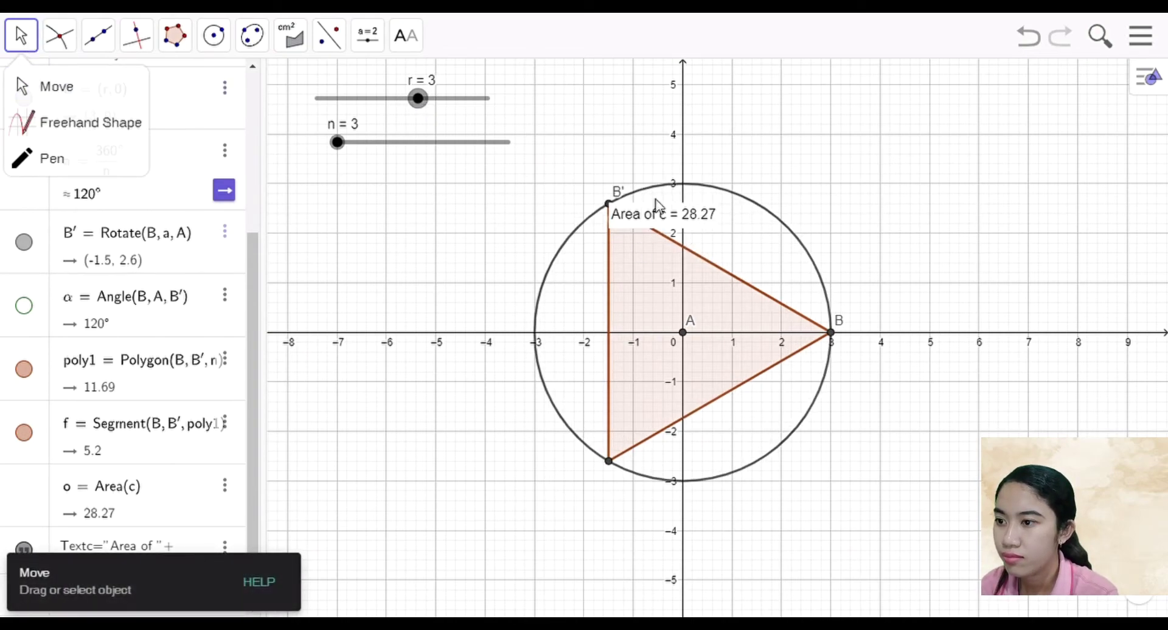
drag(676, 214, 710, 140)
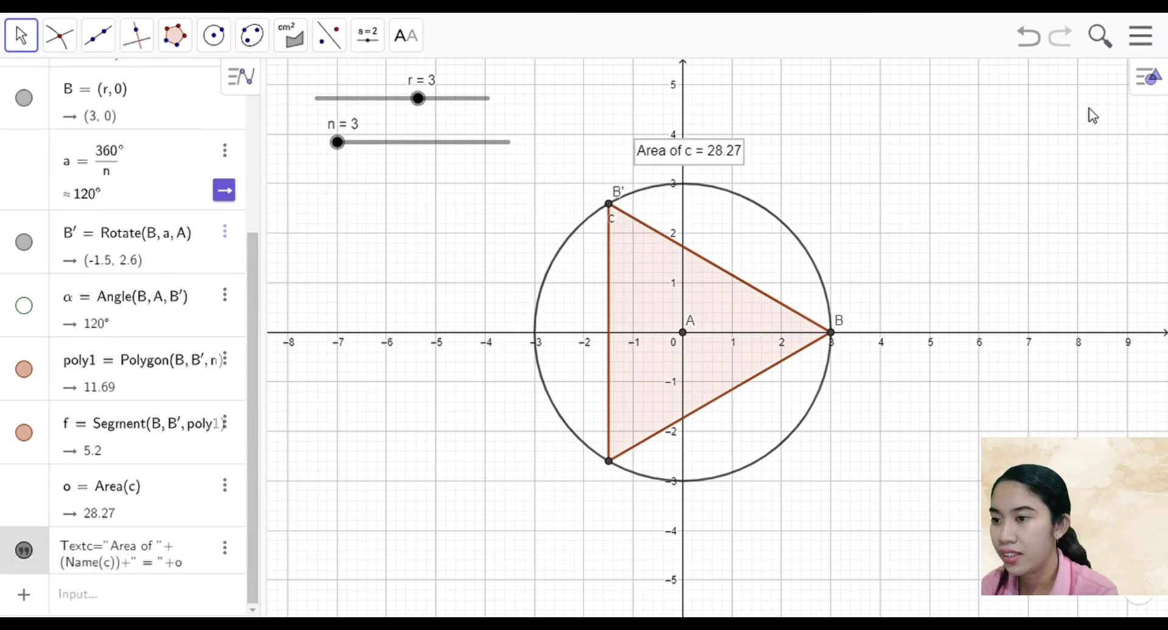
click(981, 239)
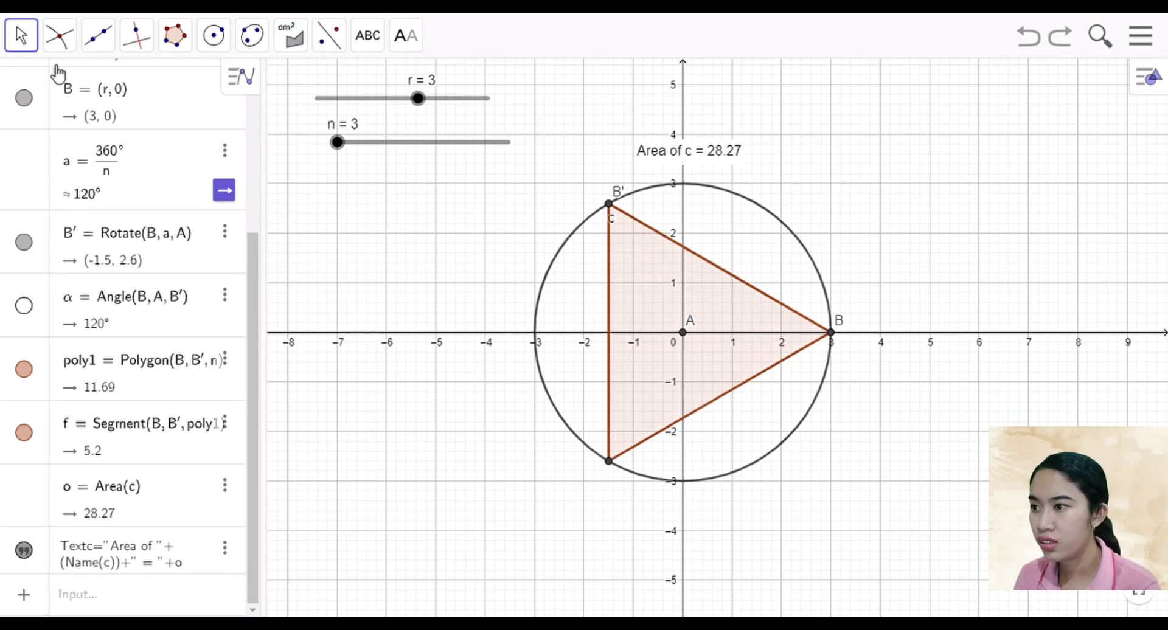
Construct tangents to circle c at B, B' and the triangle's third vertex
click(145, 44)
click(206, 233)
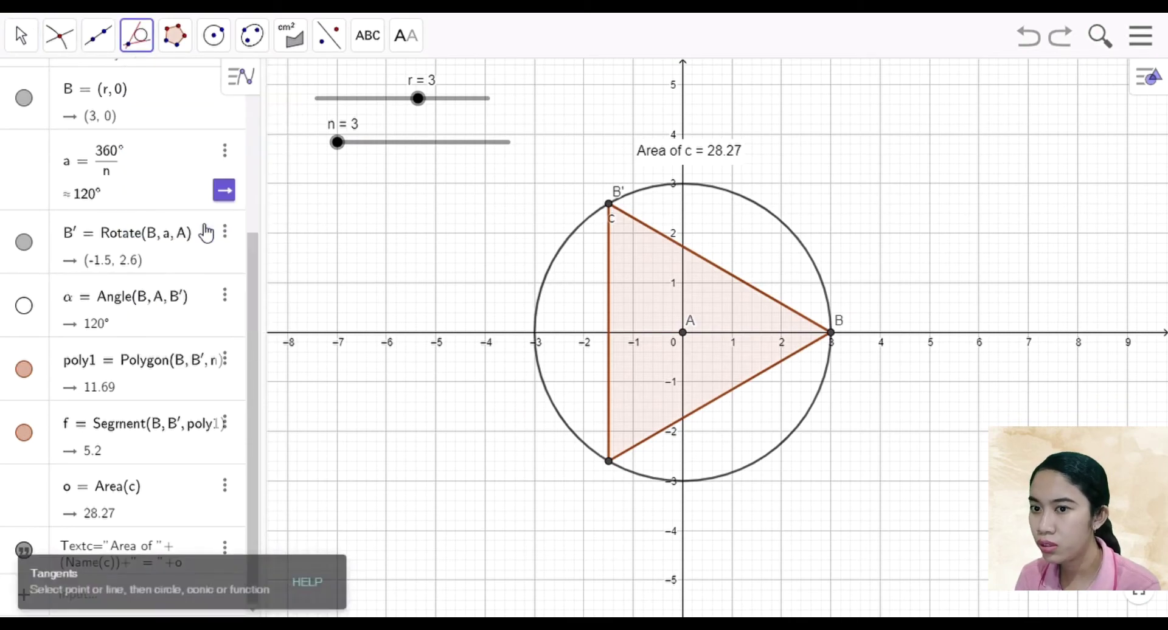
click(832, 334)
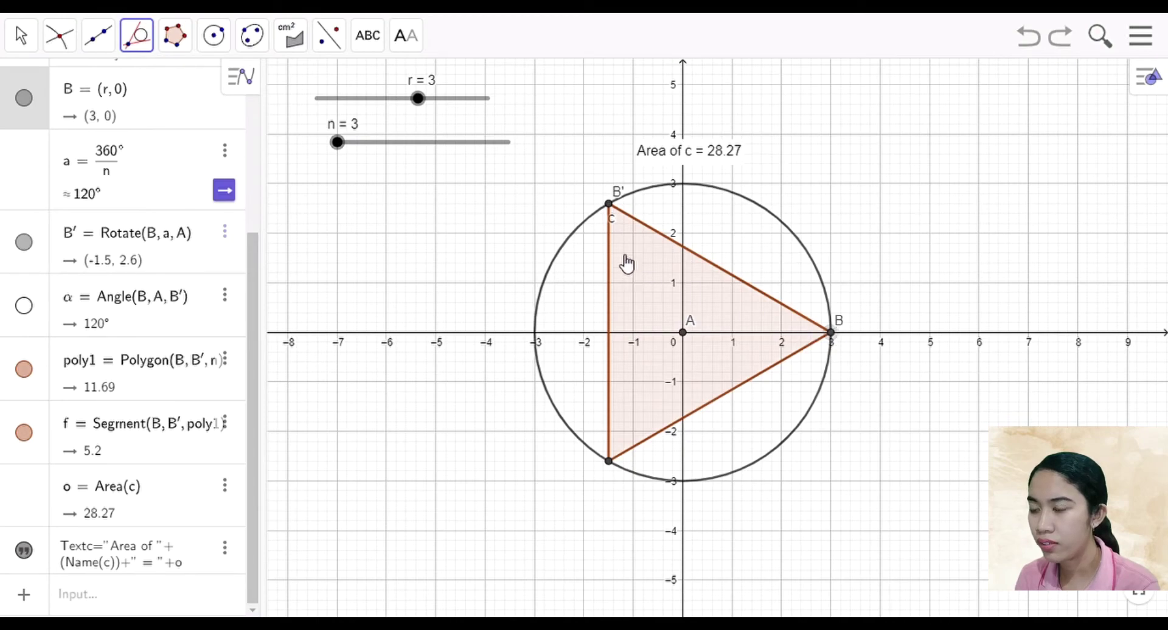
click(617, 224)
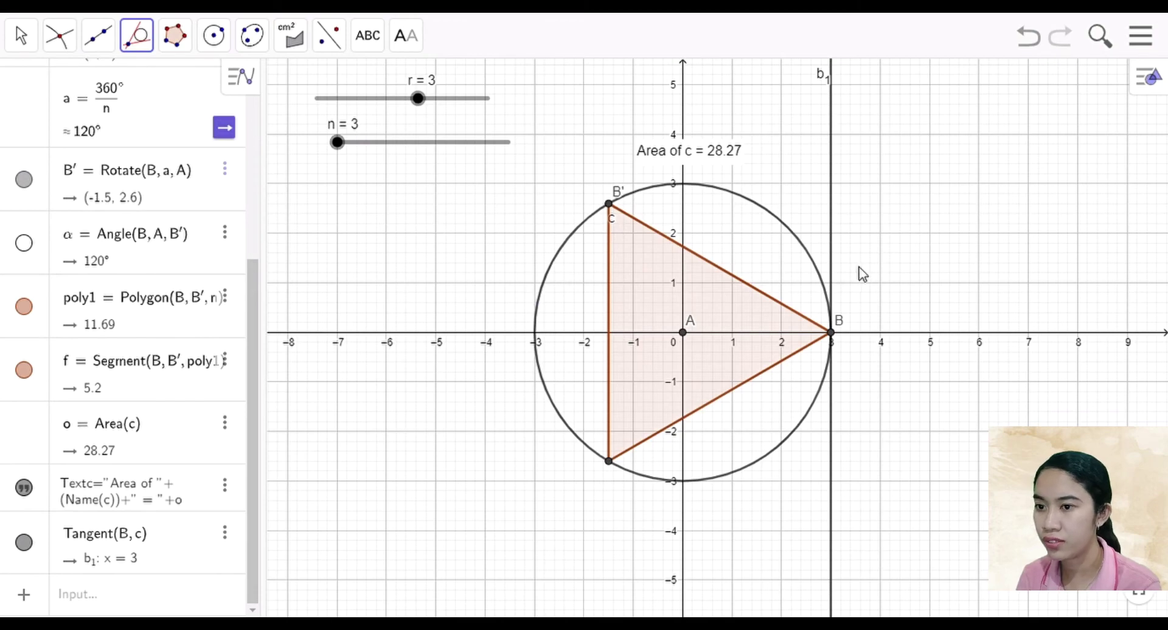
click(611, 204)
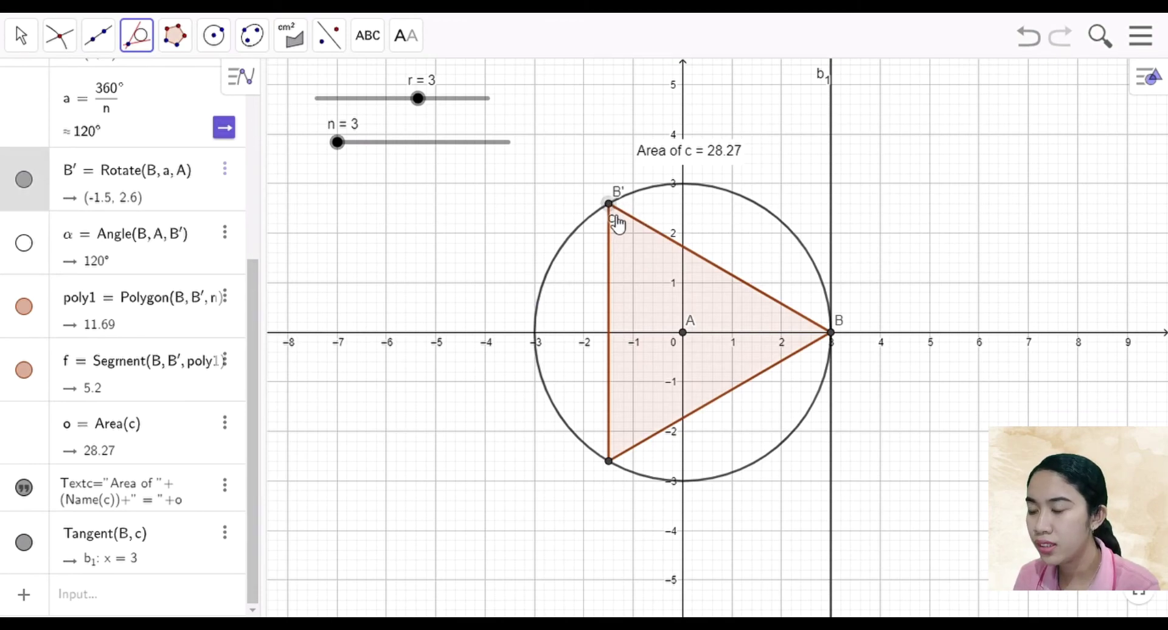
click(619, 227)
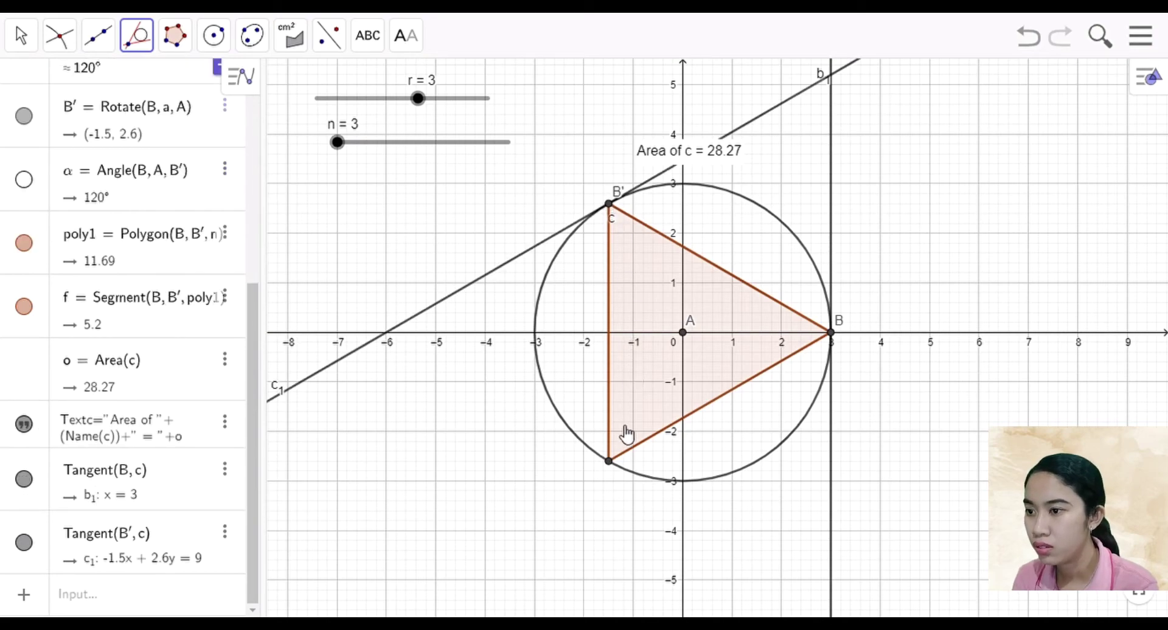
click(610, 462)
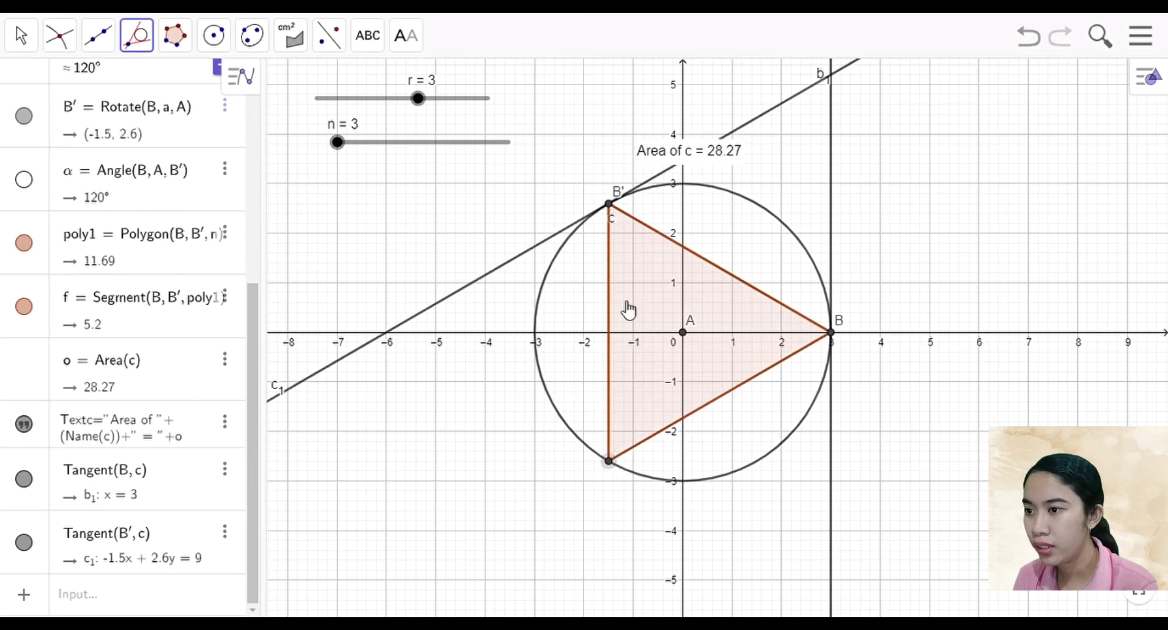
click(615, 221)
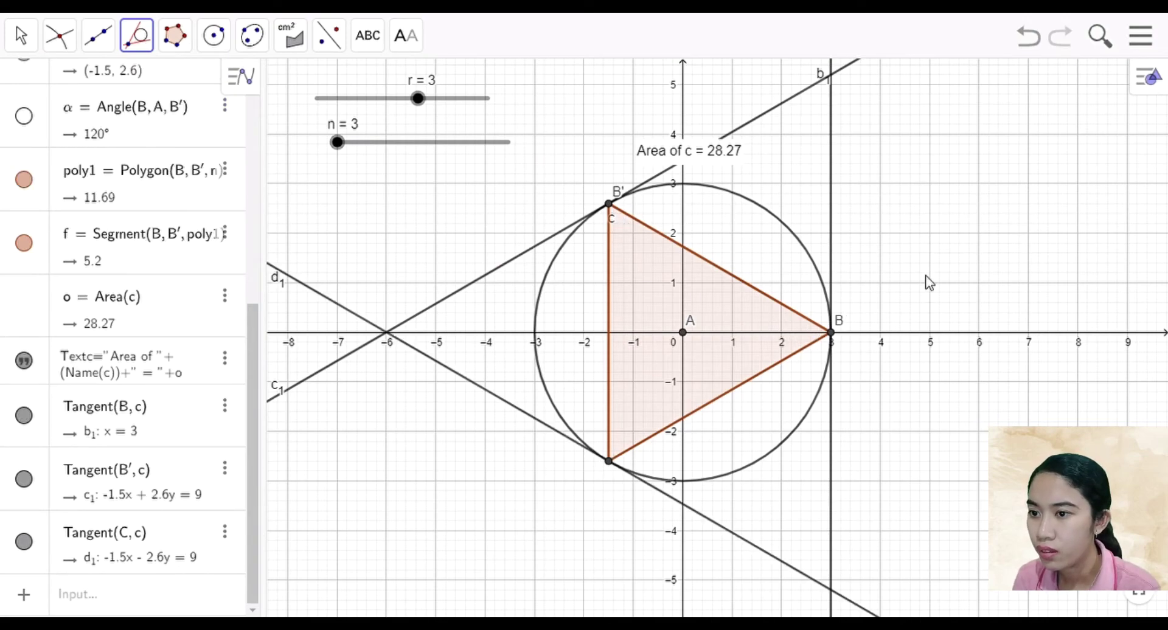
Mark where the tangent through B' intersects the tangent through B and the tangent through the triangle's third vertex
click(17, 37)
mouse_move(115, 40)
mouse_move(68, 43)
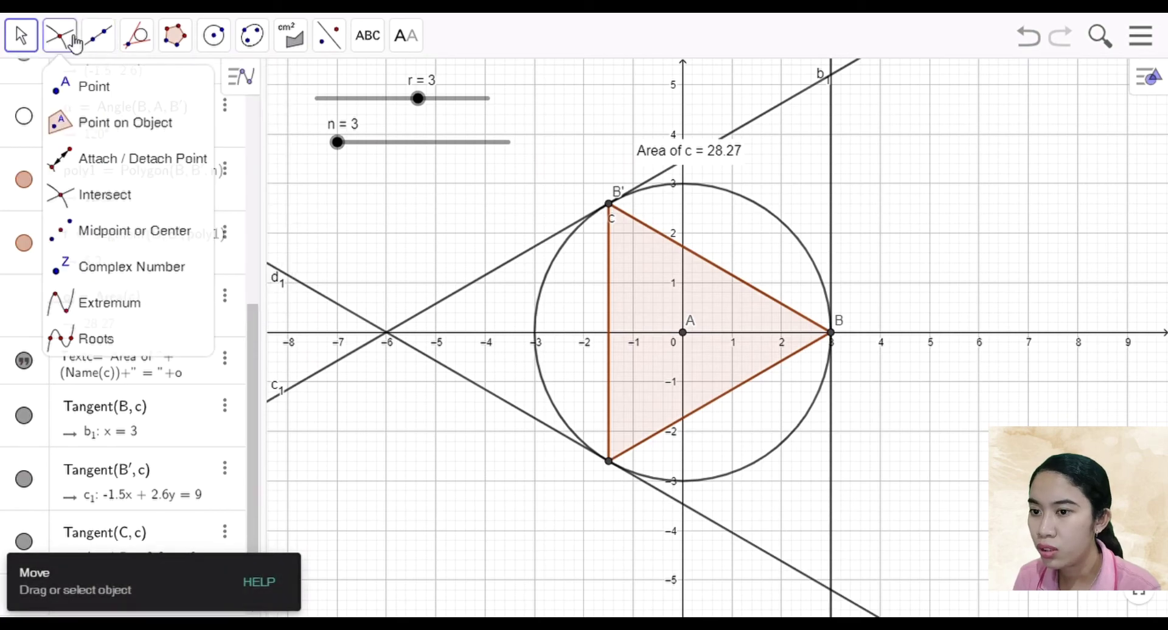
click(115, 201)
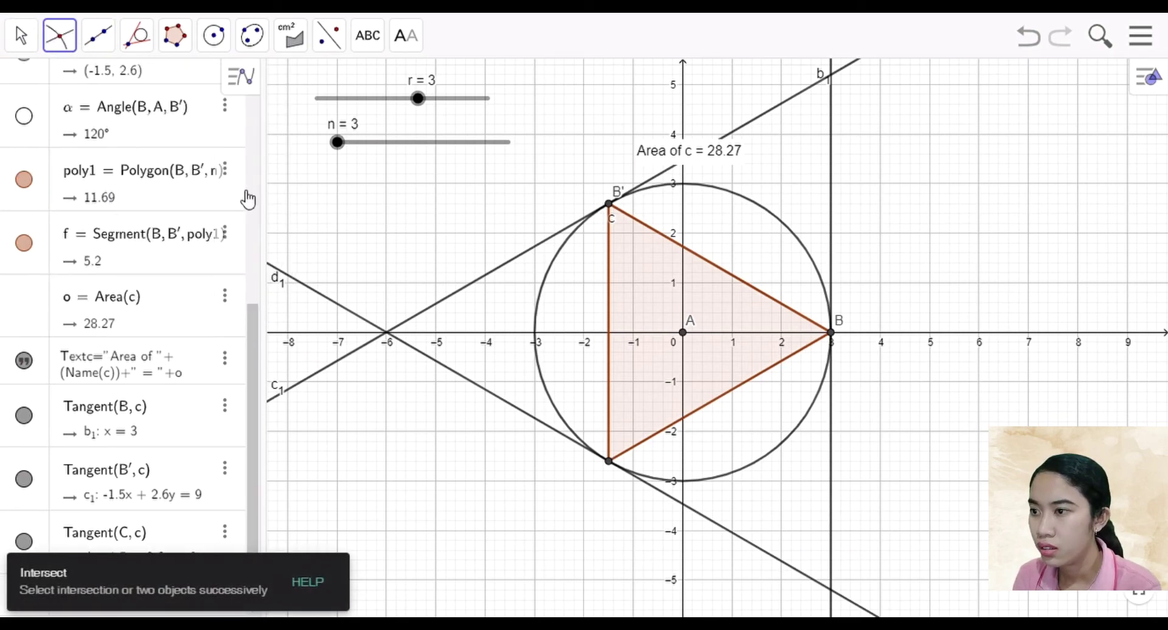
click(835, 79)
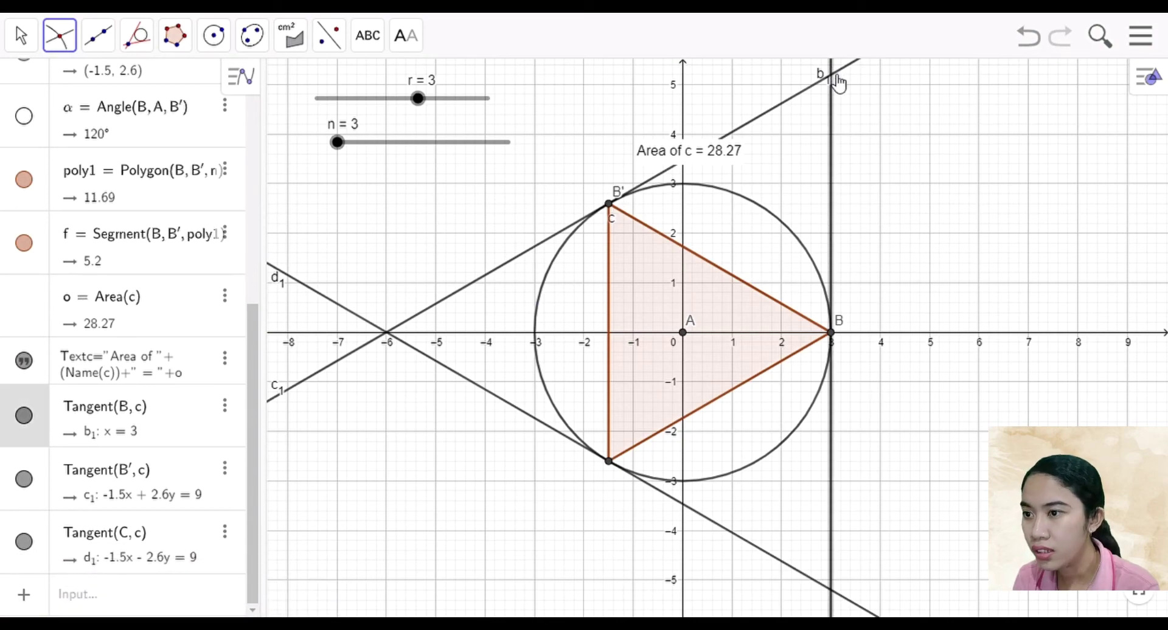
click(838, 82)
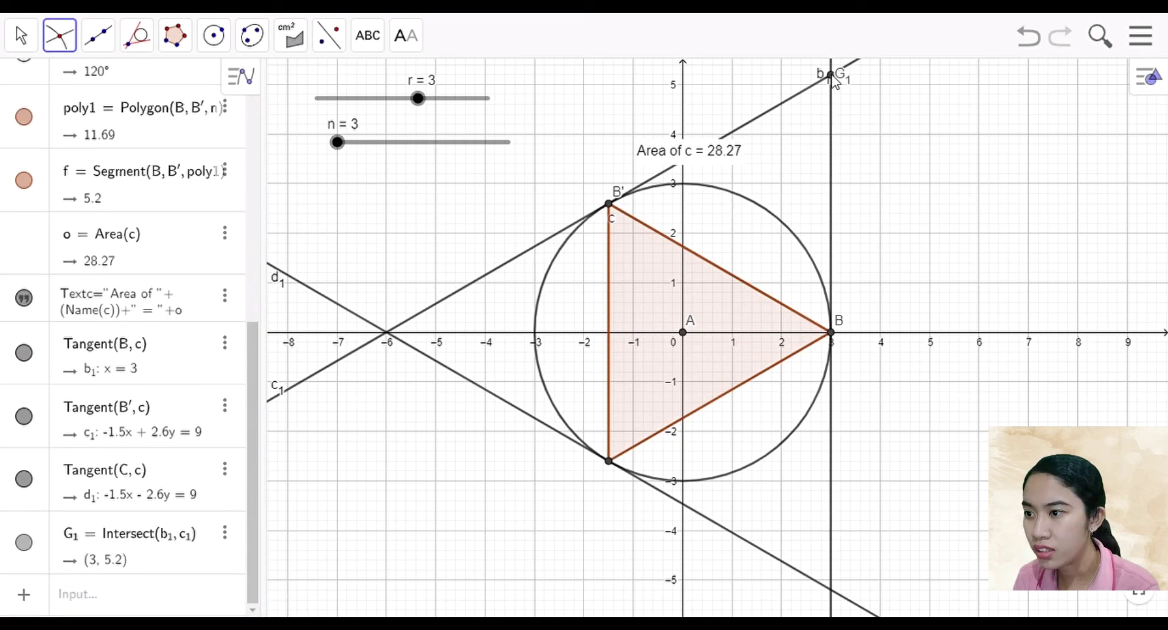
click(388, 335)
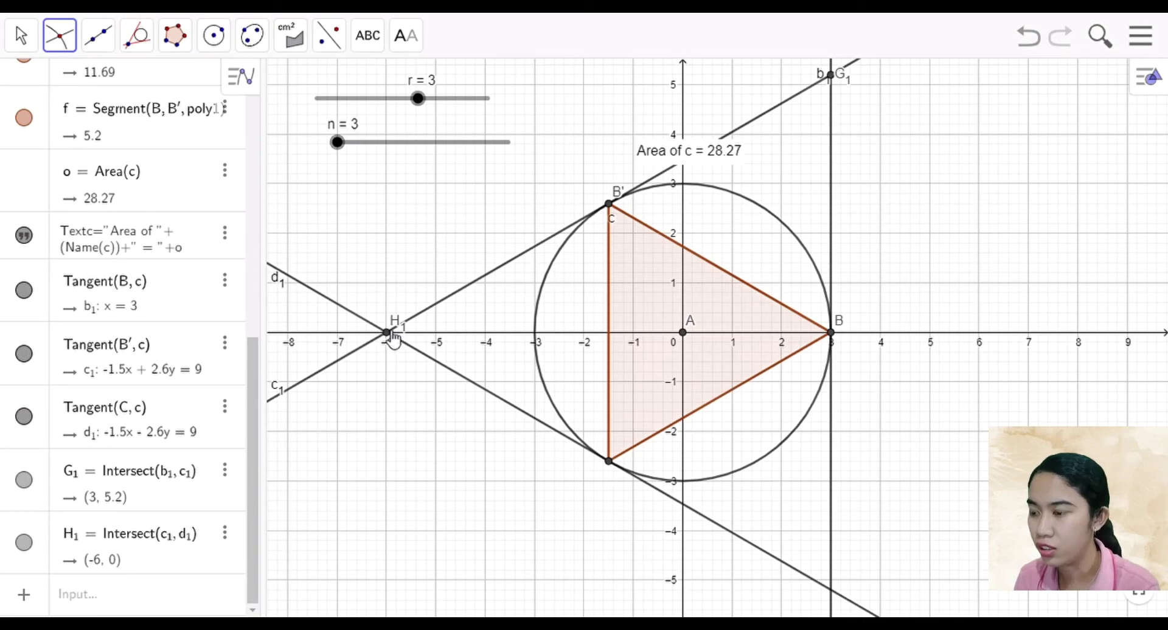
Hide the tangent lines through B' and through the triangle's third vertex
click(18, 35)
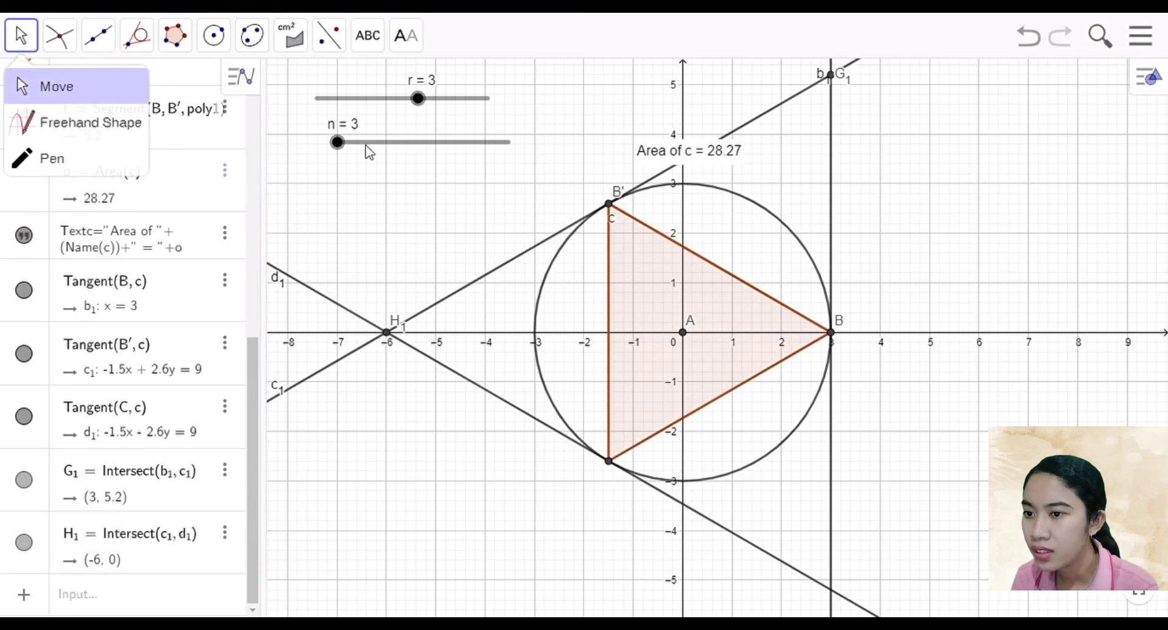
right_click(494, 279)
click(489, 281)
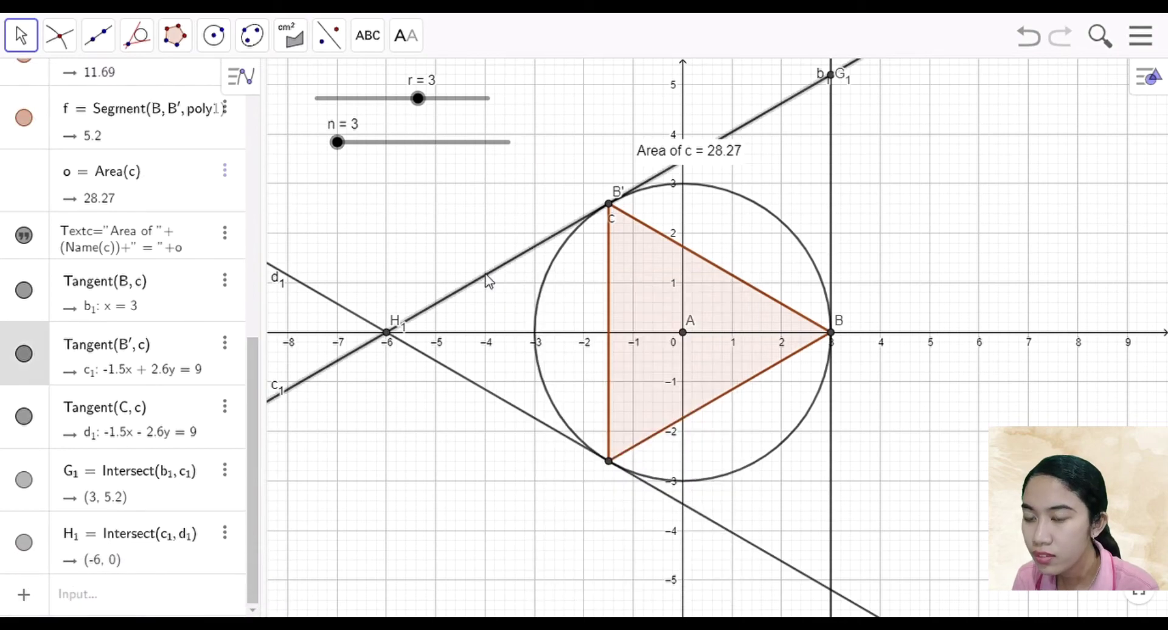
right_click(489, 281)
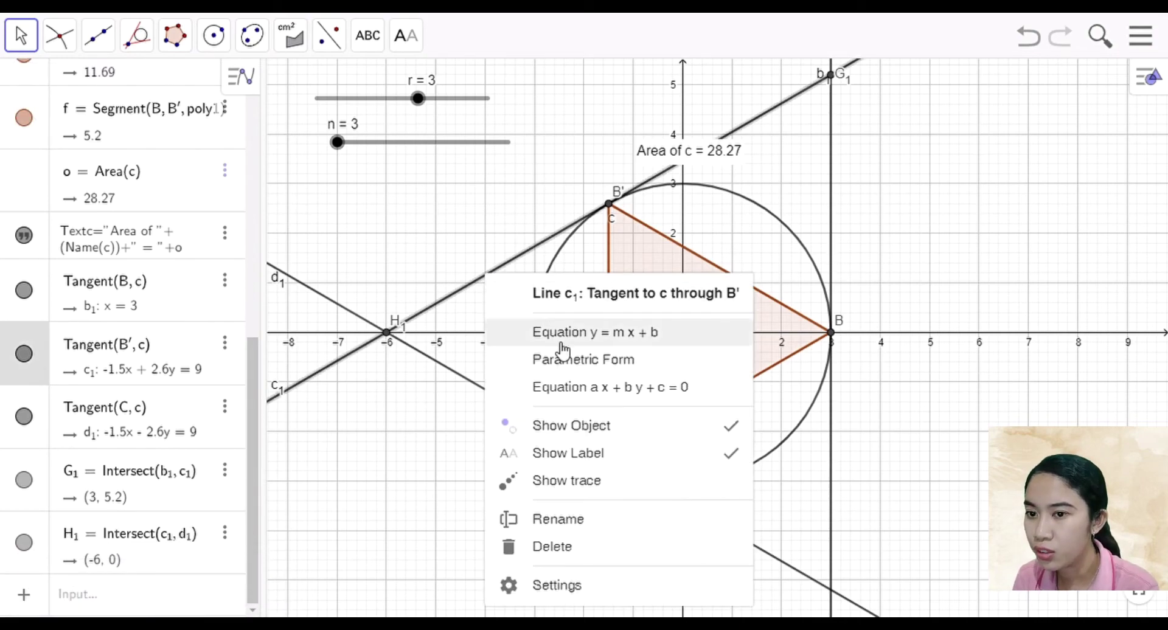
click(628, 435)
click(515, 410)
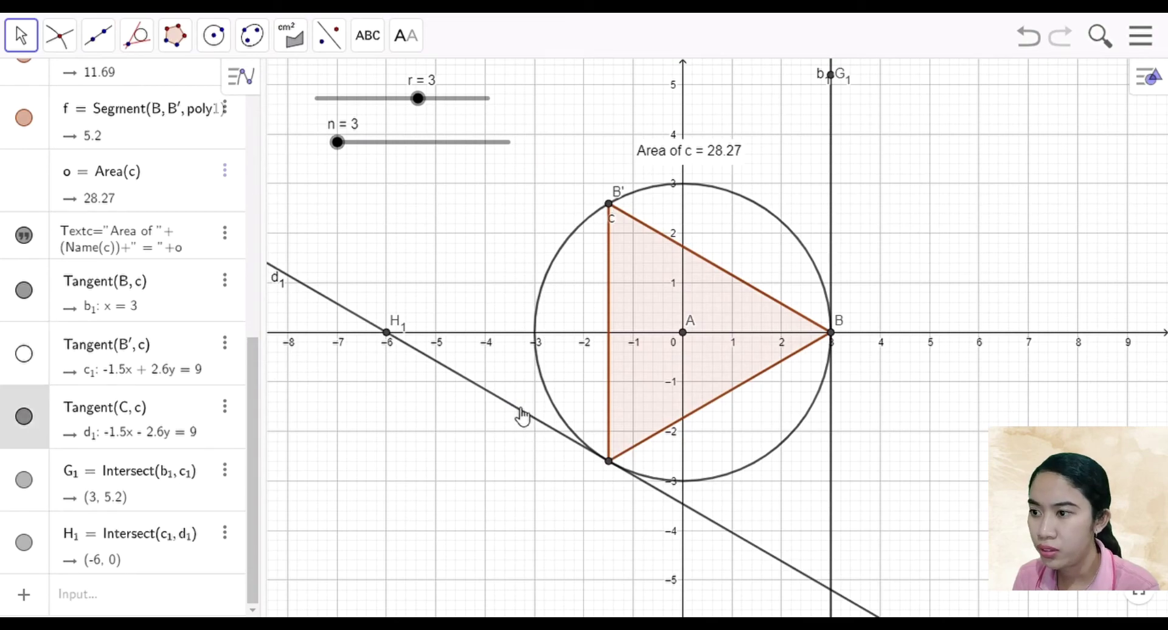
right_click(515, 408)
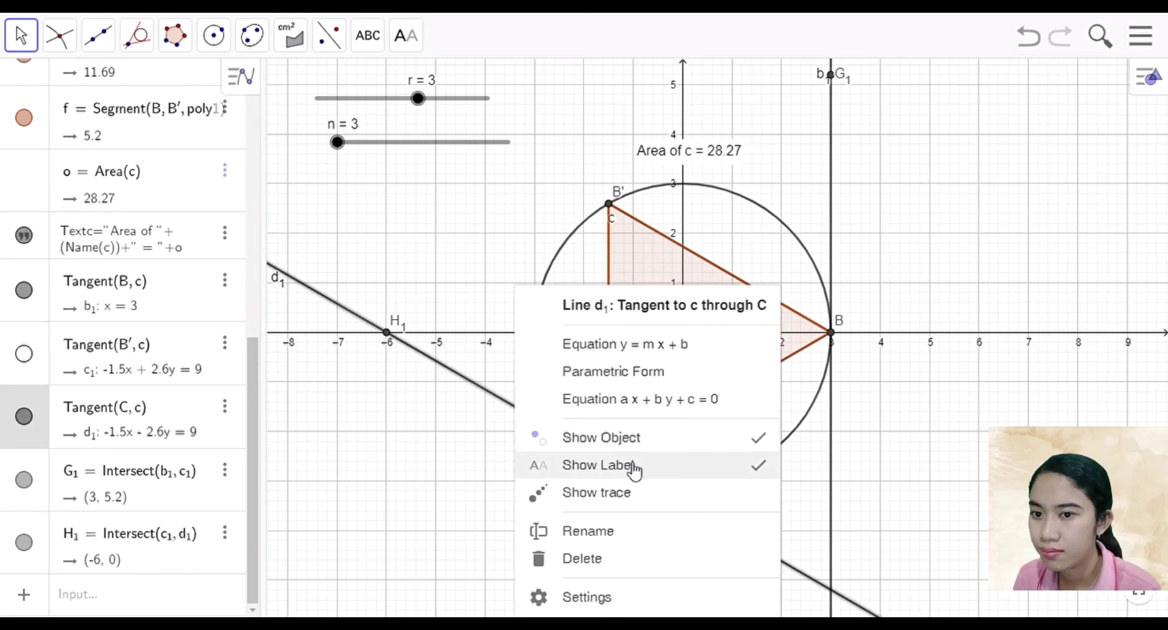
click(637, 440)
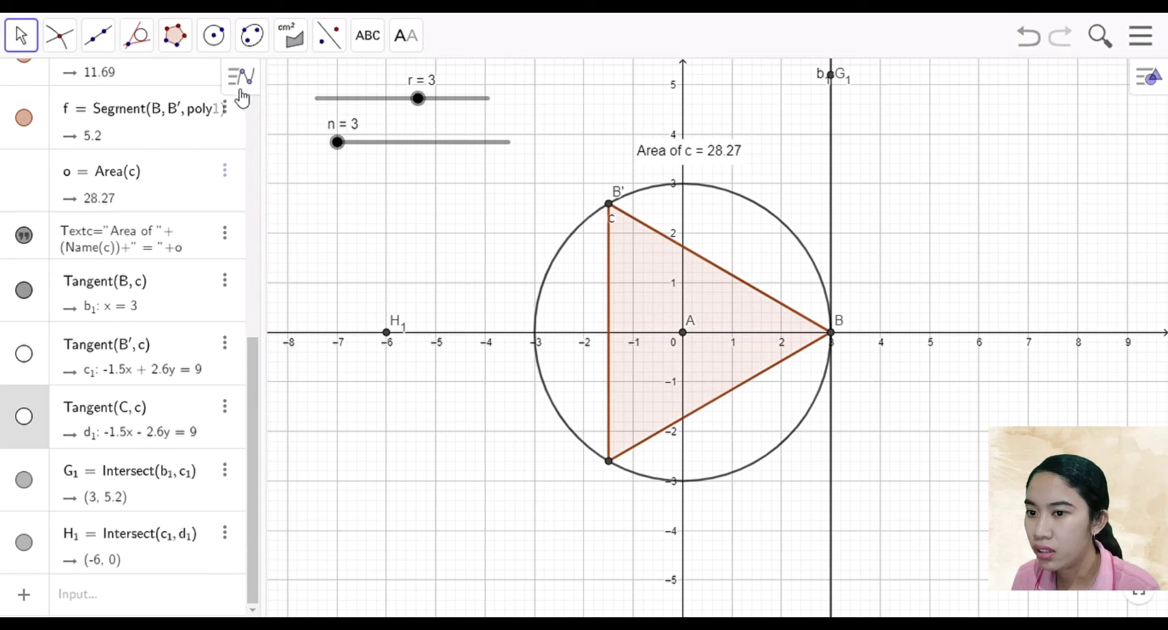
Create a regular polygon with n vertices using the tangent intersection points G₁ and H₁ as its first two points
click(177, 38)
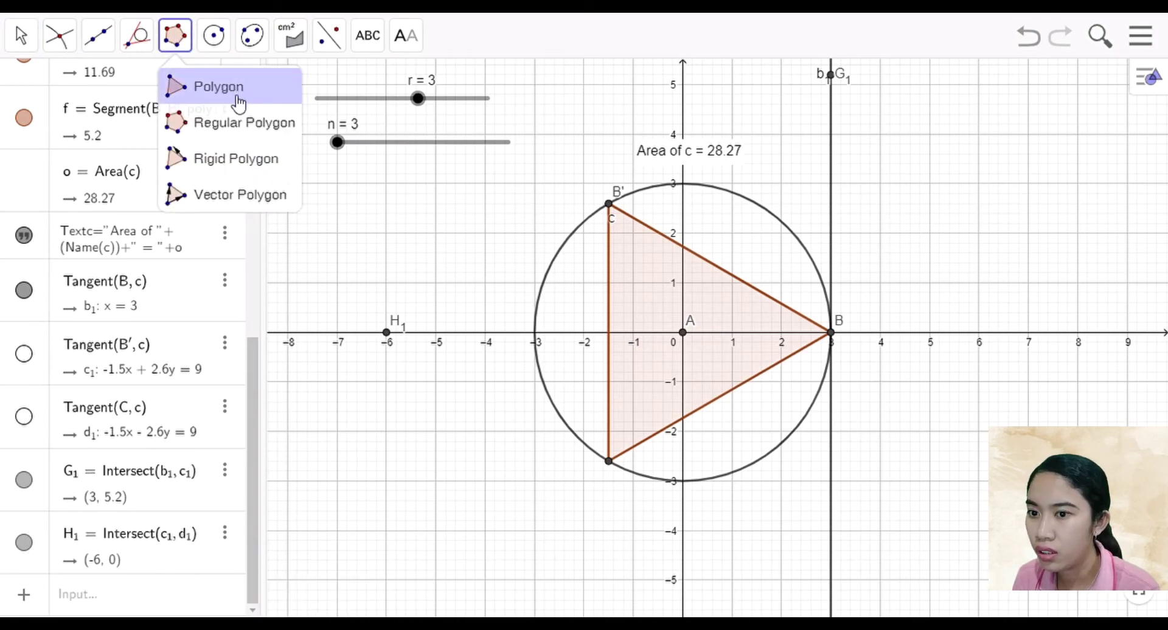
click(246, 135)
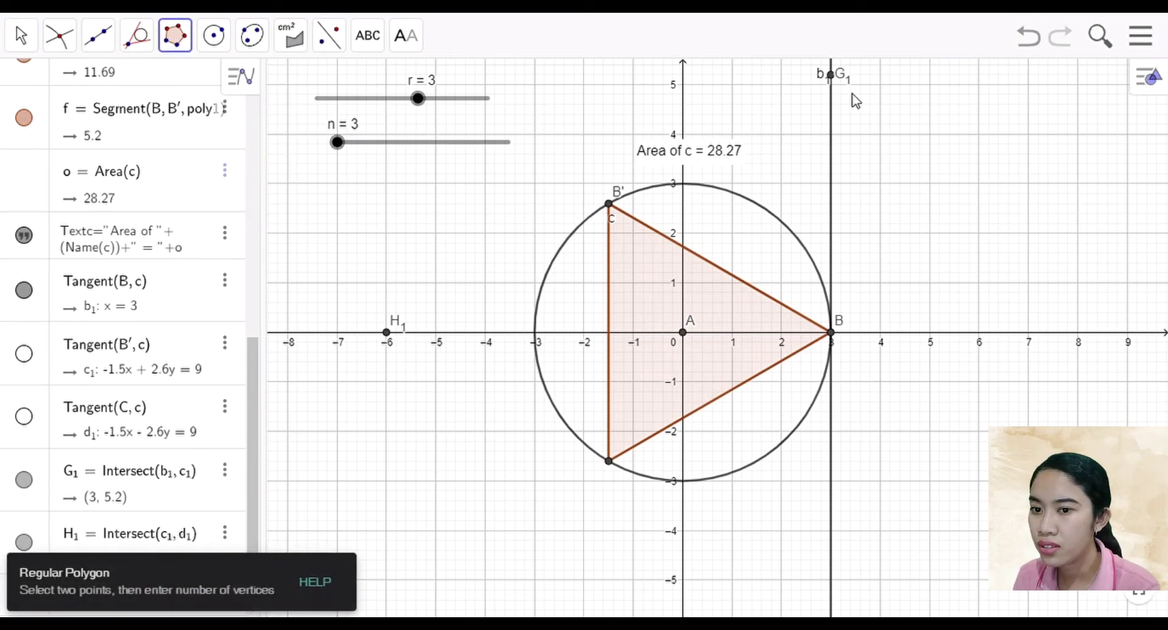
click(832, 77)
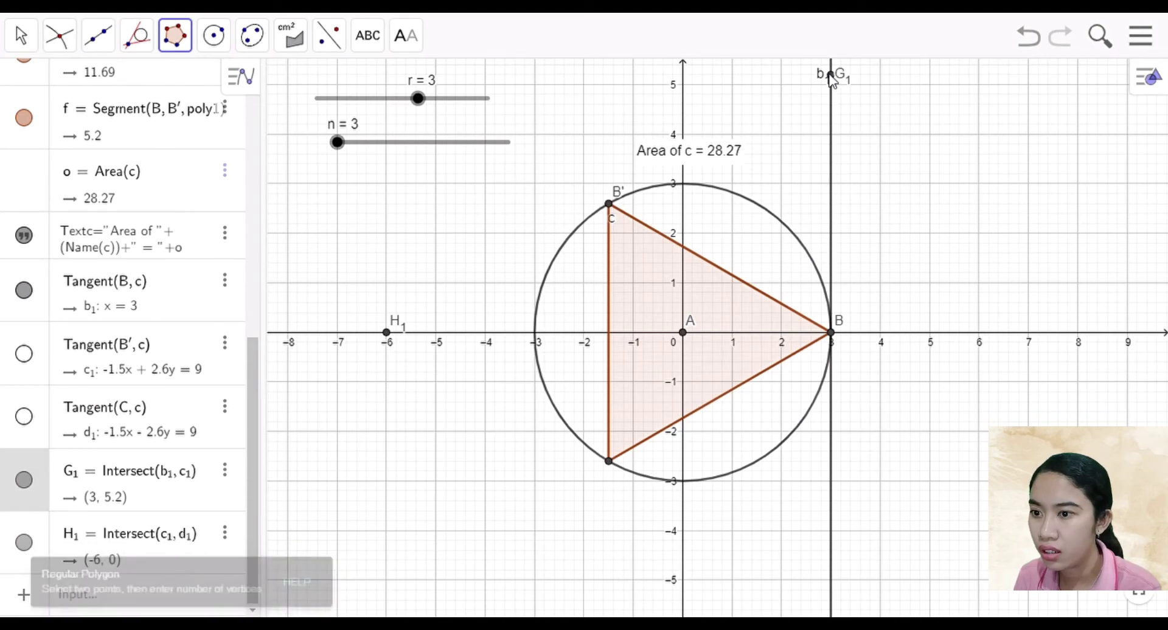
click(387, 333)
drag(416, 328, 383, 326)
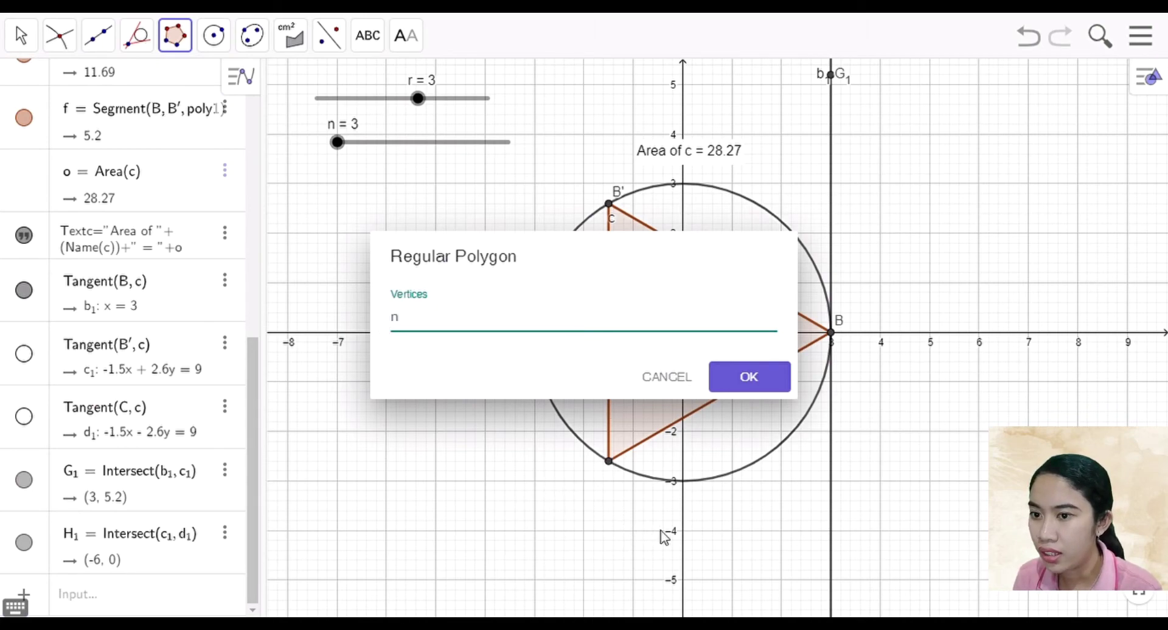
click(774, 381)
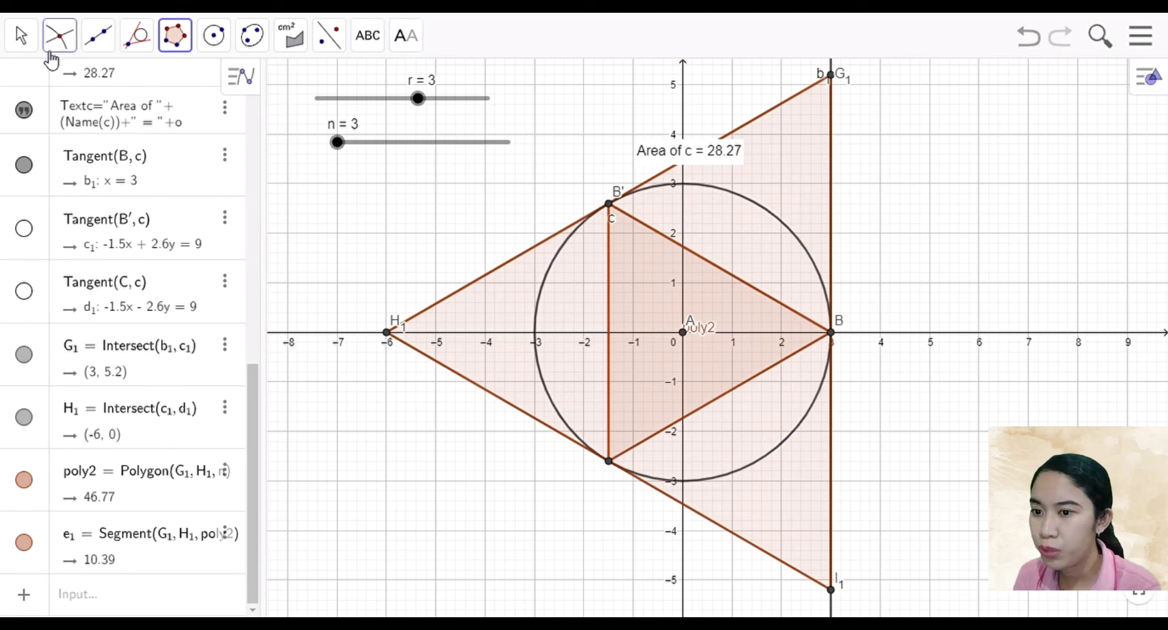
click(32, 43)
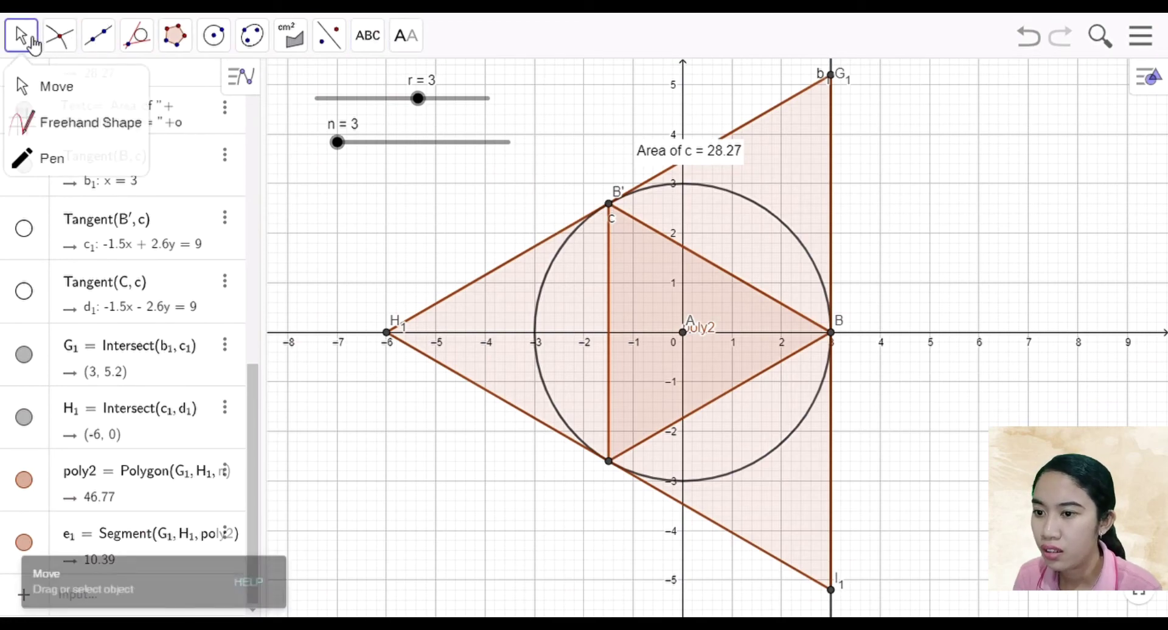
Begin a bold, italic, serif text in the free area below the n slider, containing the dynamic value of poly1
click(383, 40)
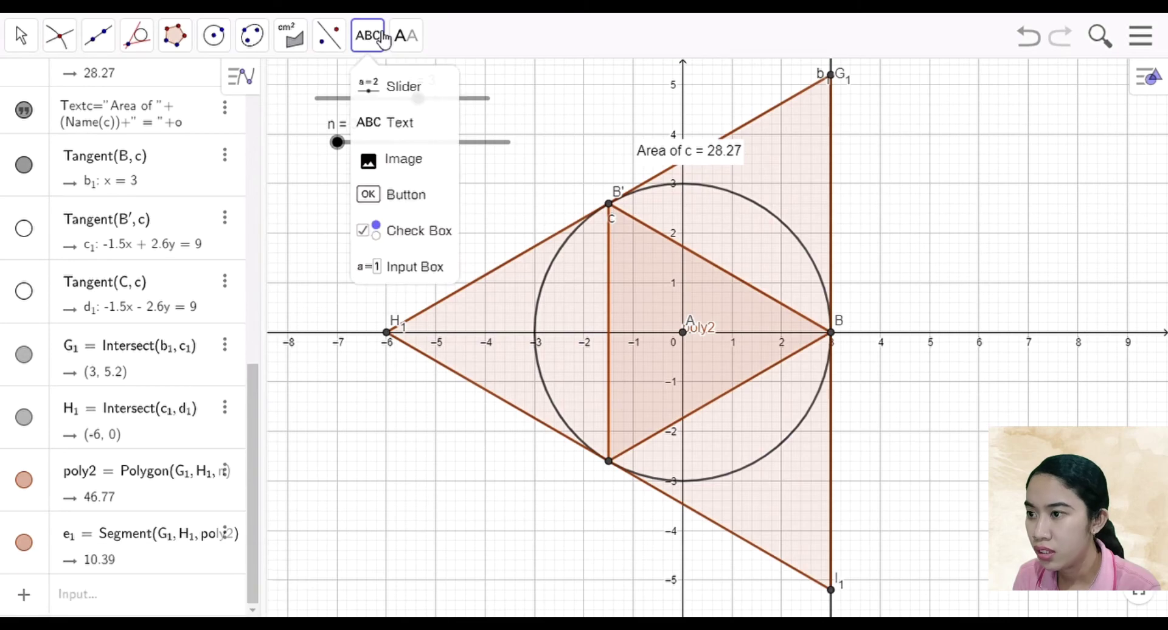
click(411, 138)
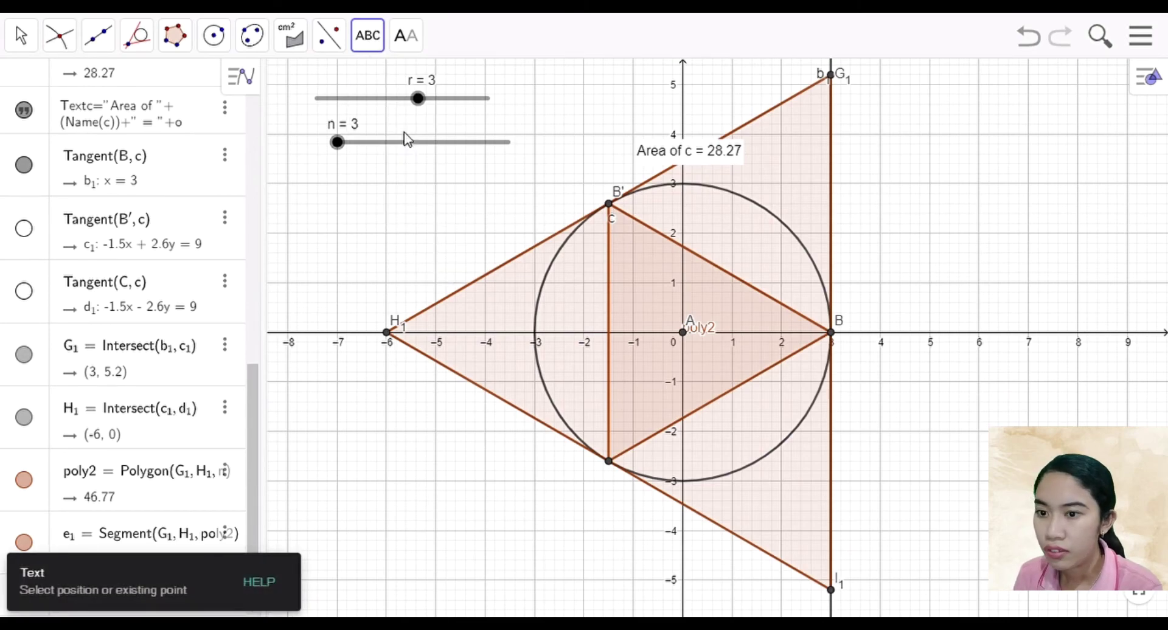
click(397, 199)
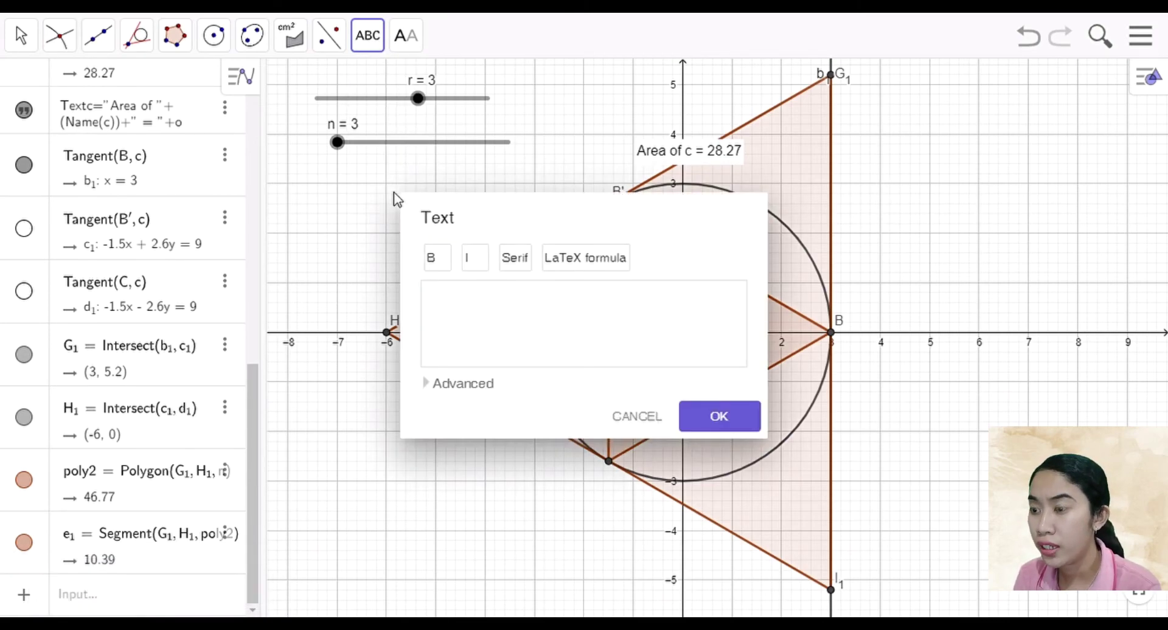
click(487, 267)
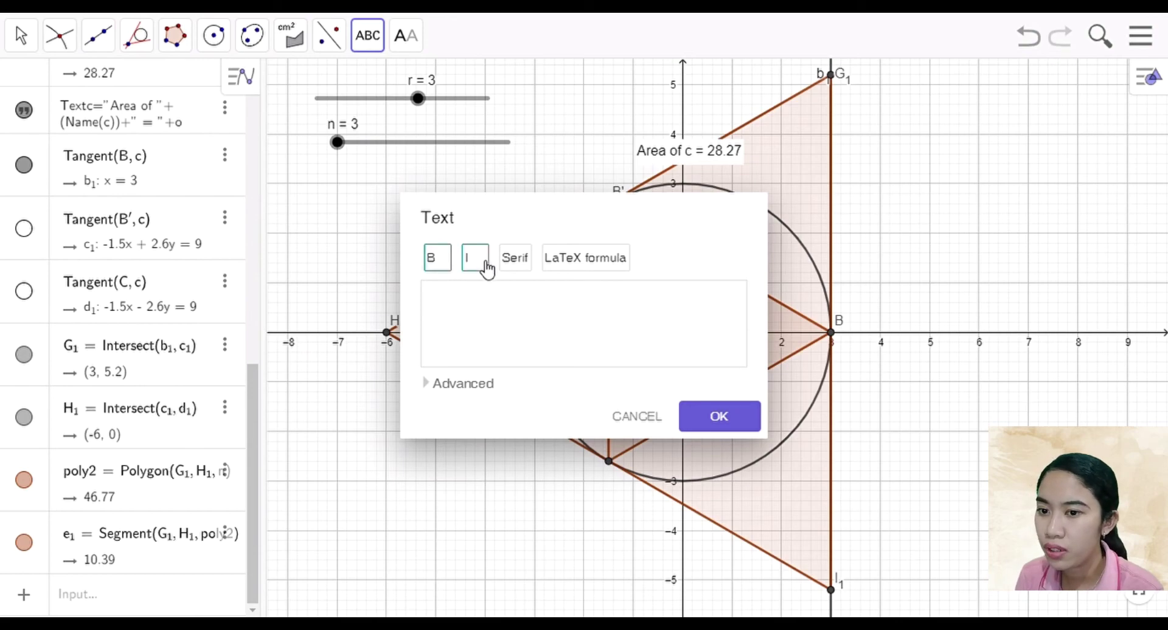
click(522, 265)
click(482, 385)
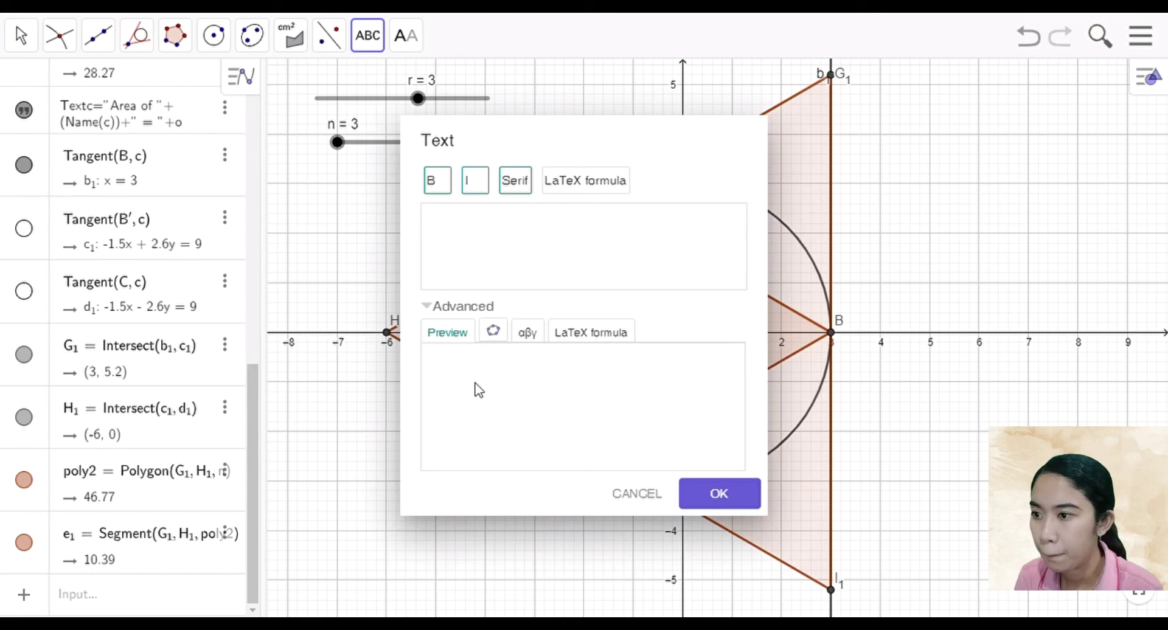
click(500, 334)
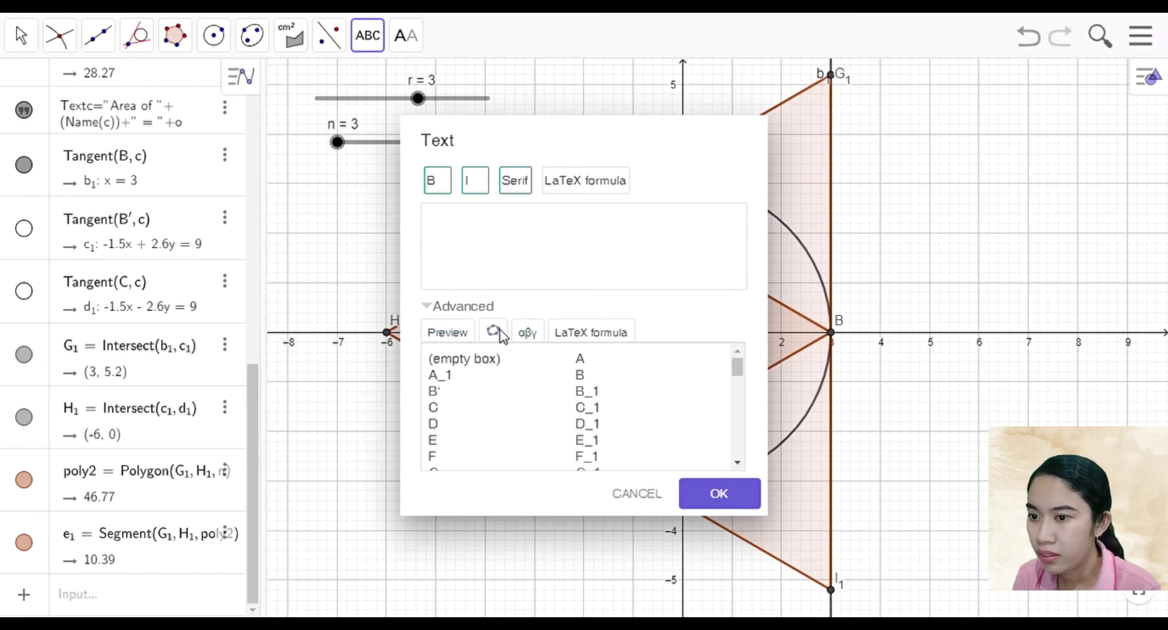
scroll(521, 425, down, 8)
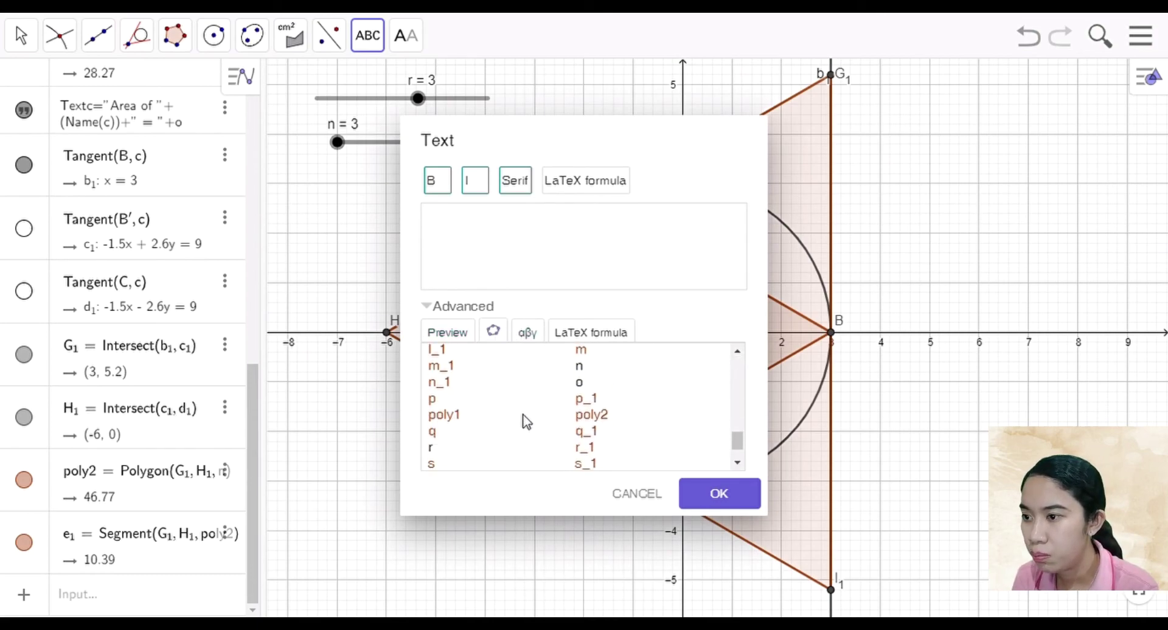
click(445, 415)
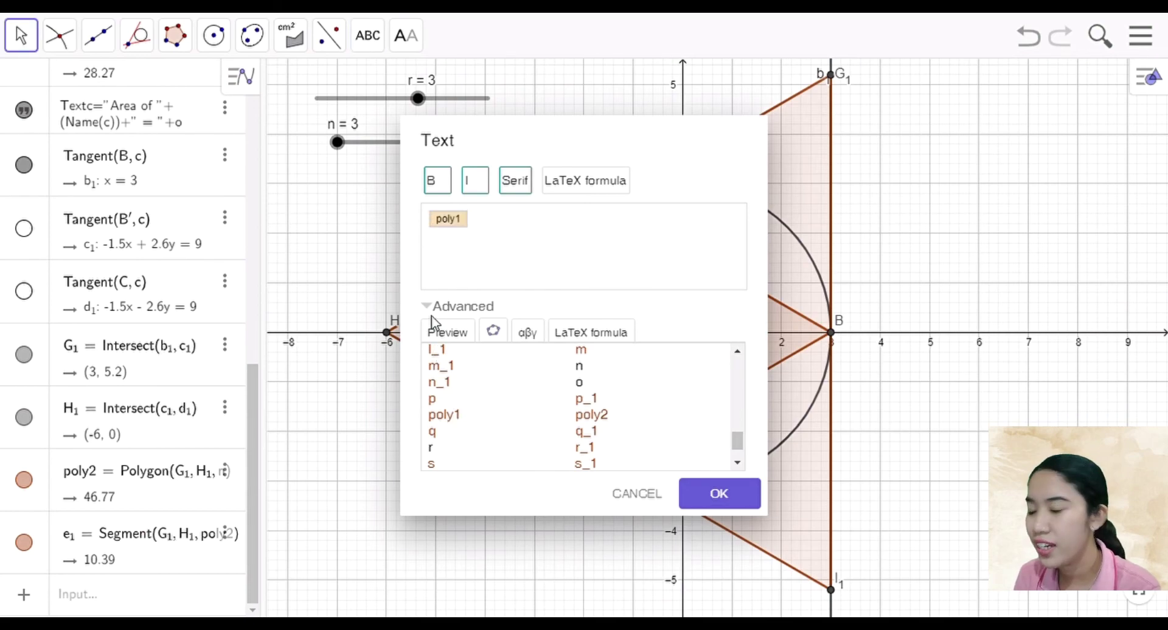
Put "The area of the inscribed polygon is" before the poly1 value and place the finished text beneath the n slider, clear of the polygons
text(Th)
text(e r)
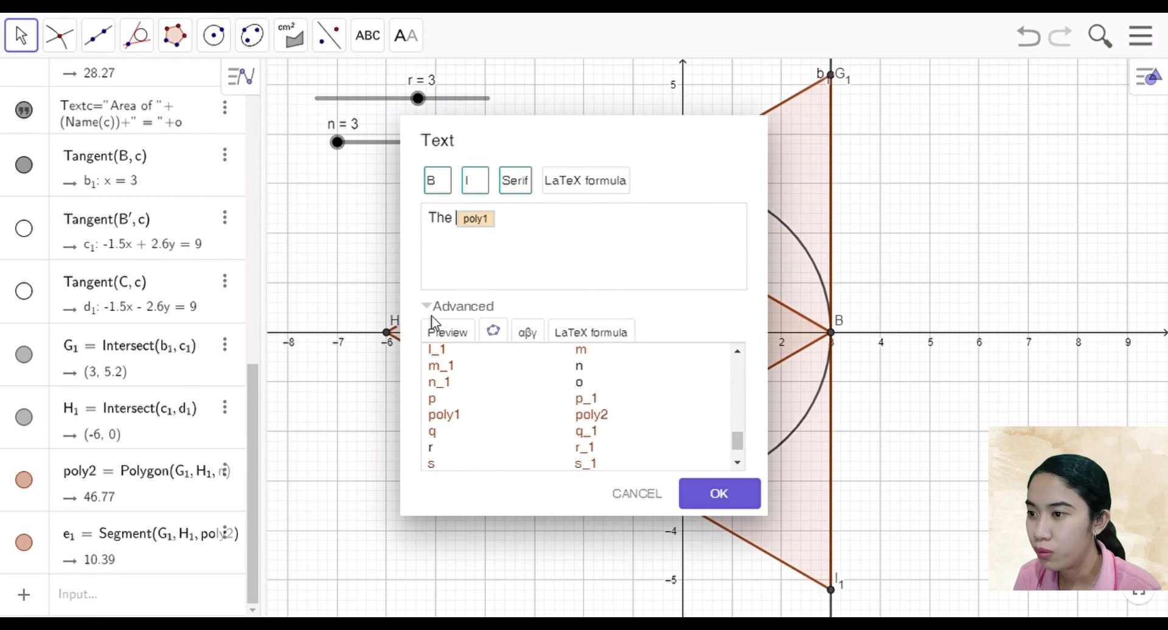
key(BackSpace)
text(area )
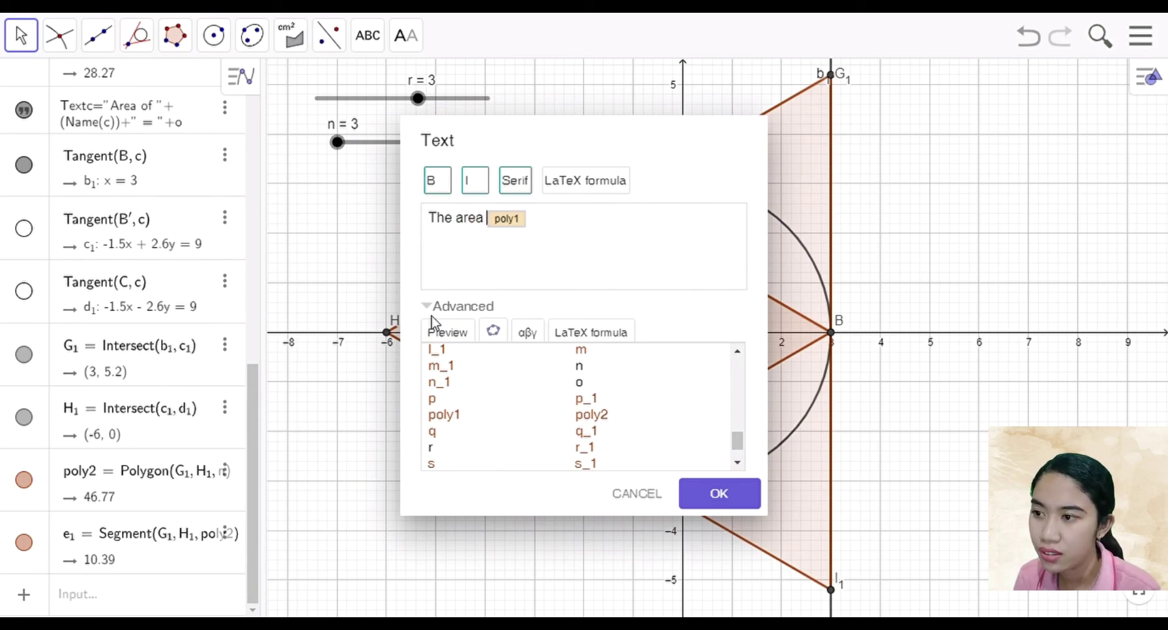
text(of the in)
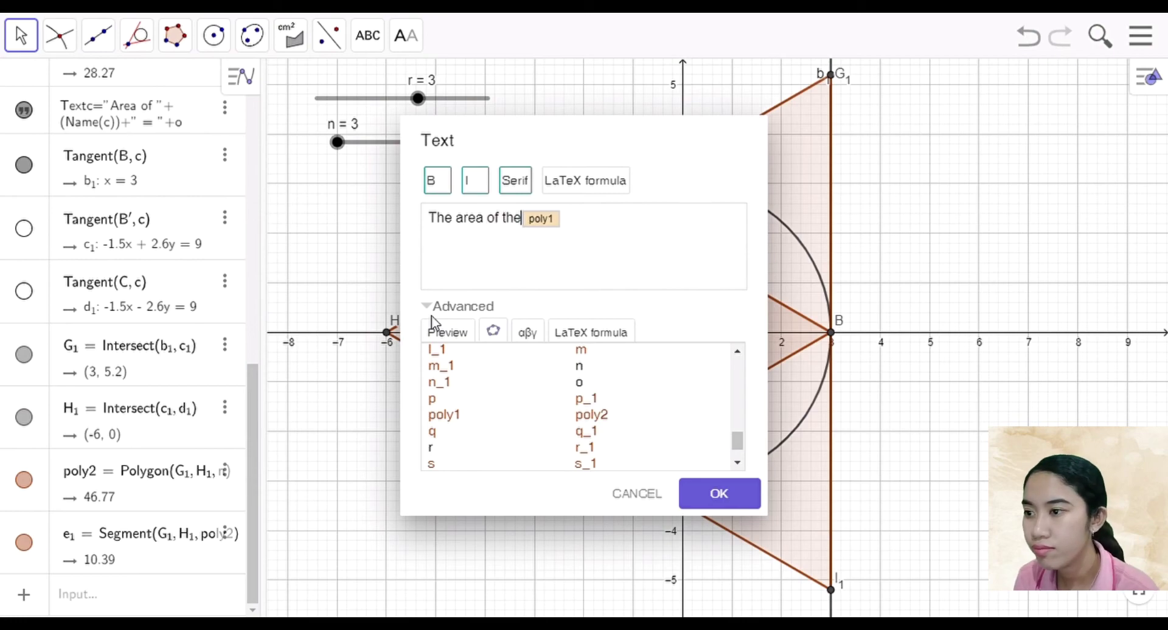
text(scribed )
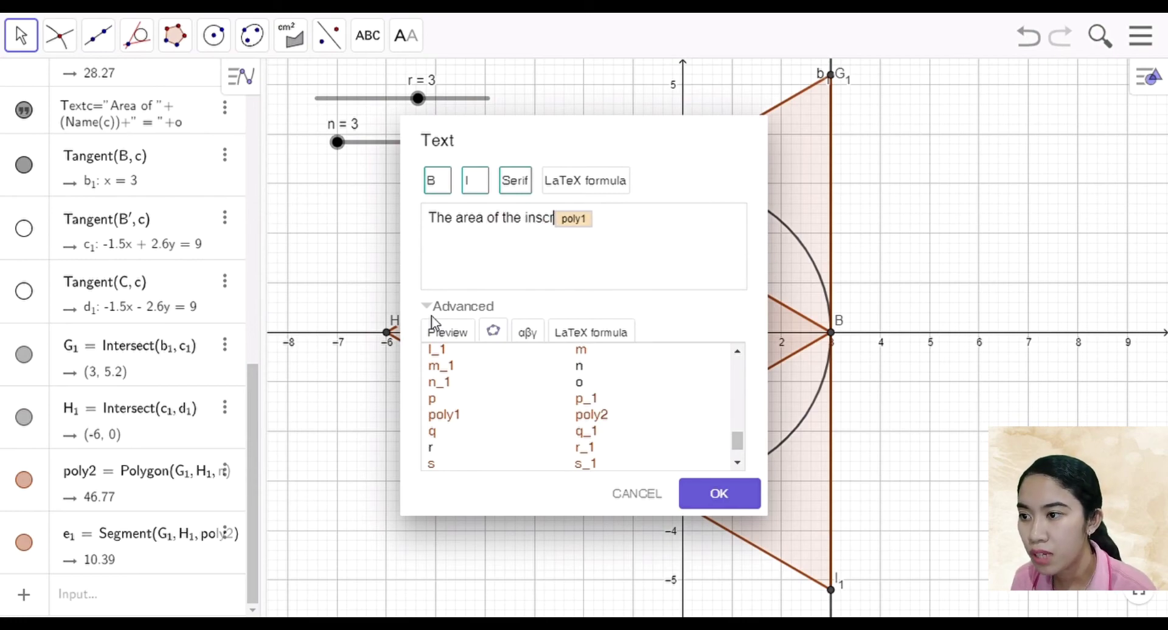
text(polygo)
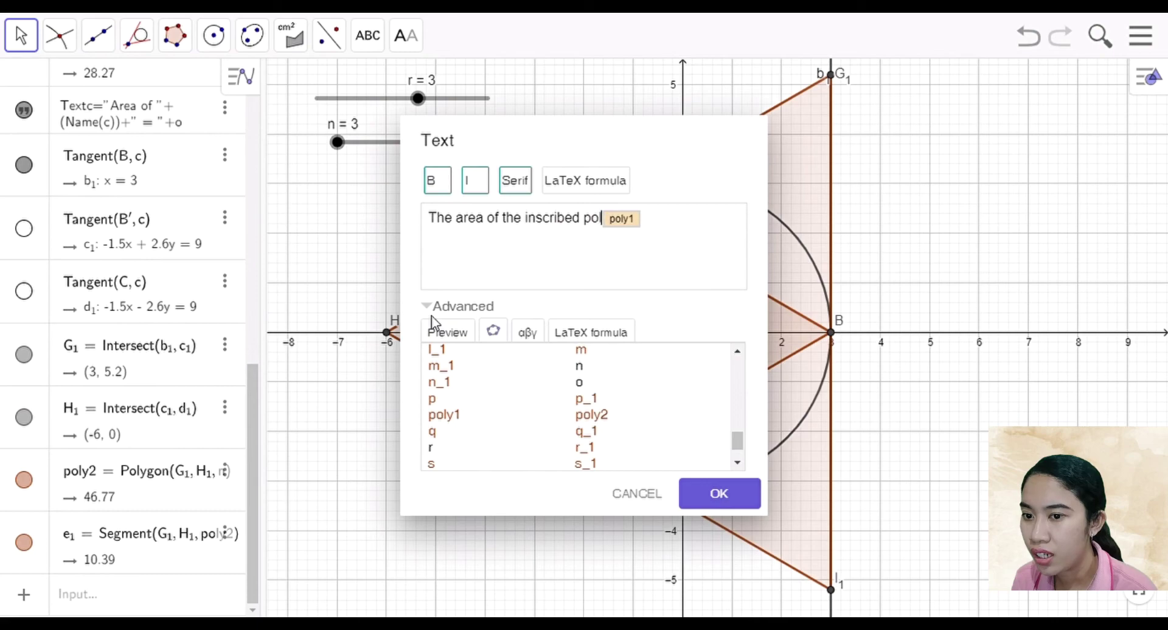
text(n is)
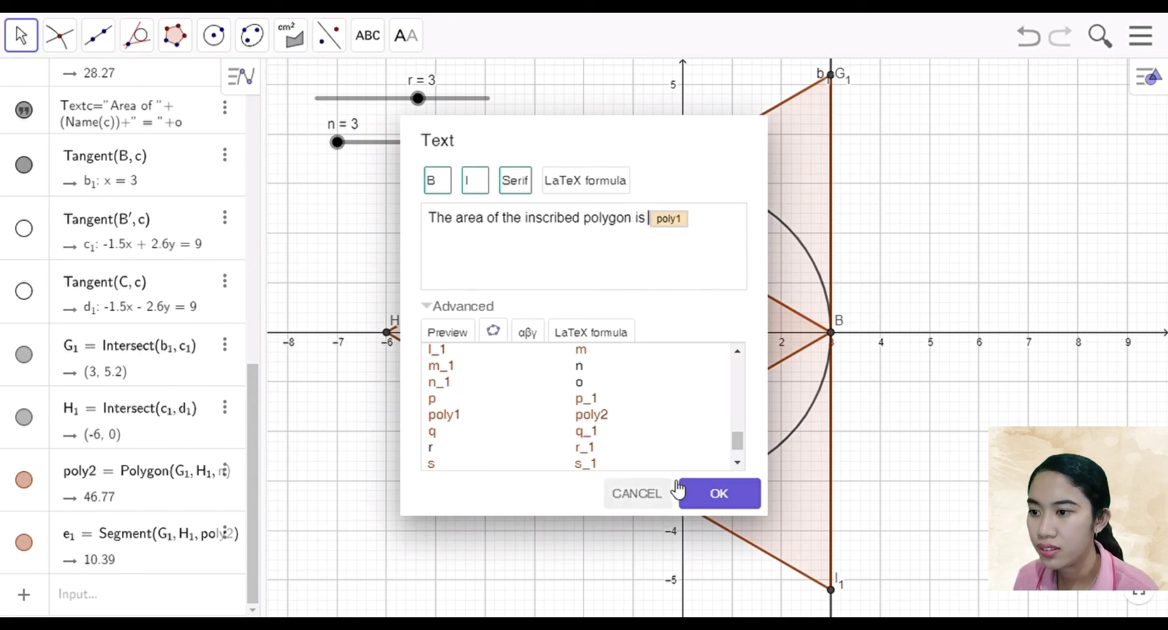
click(713, 508)
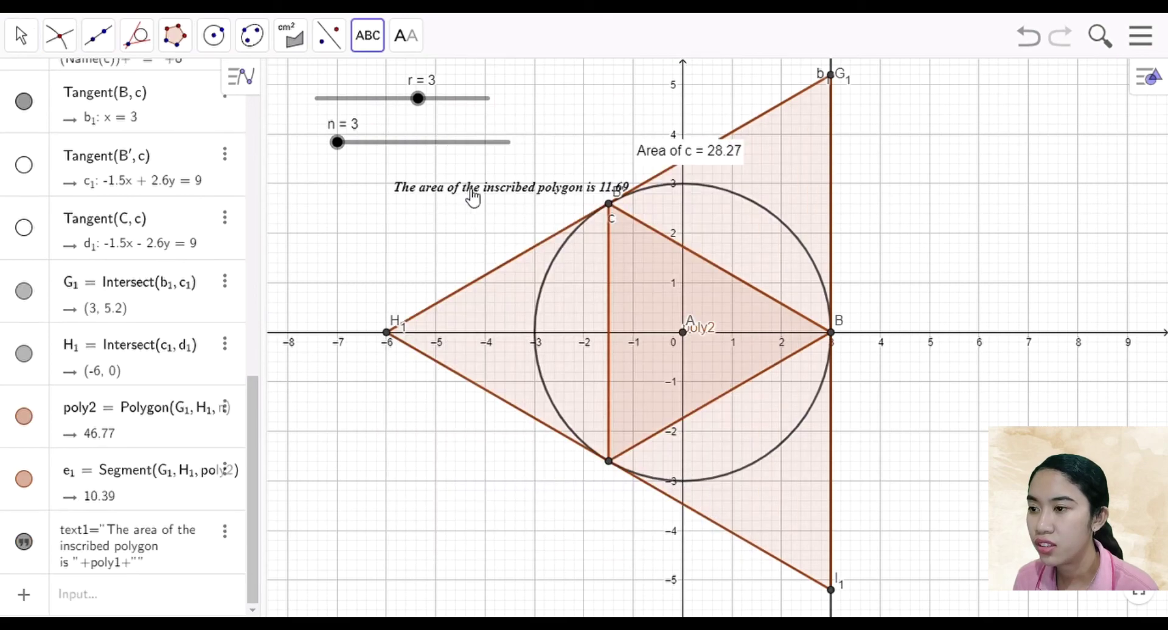
drag(467, 199, 392, 197)
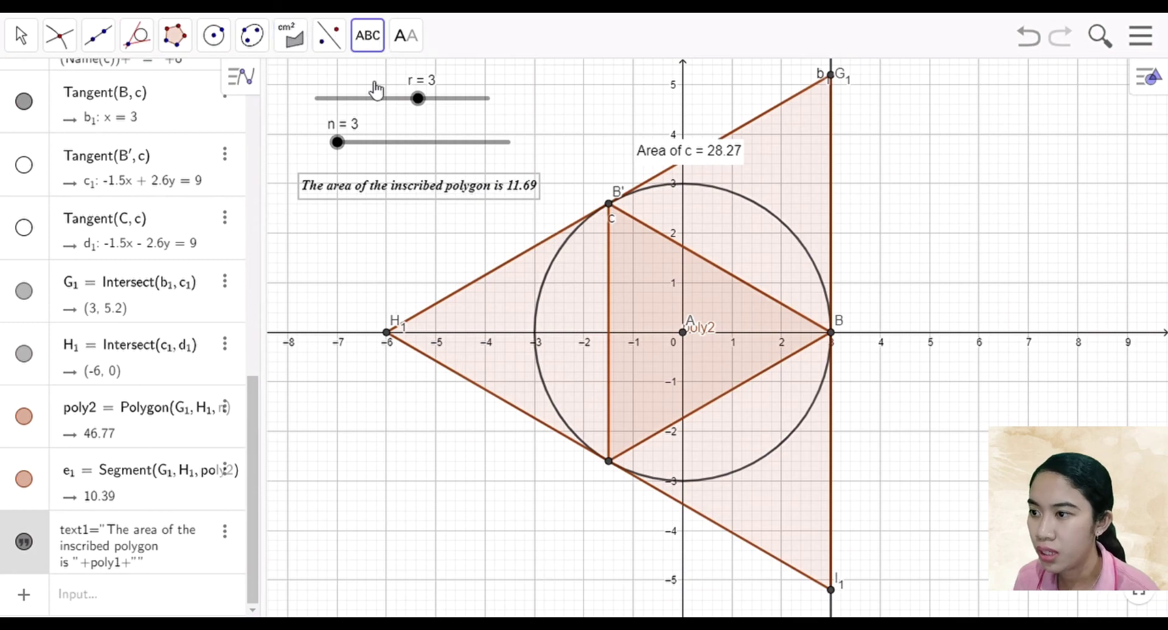
Add a bold italic text "The area of the circumscribed polygon is" followed by the dynamic value of poly2, placed directly under the inscribed polygon's area text
click(360, 237)
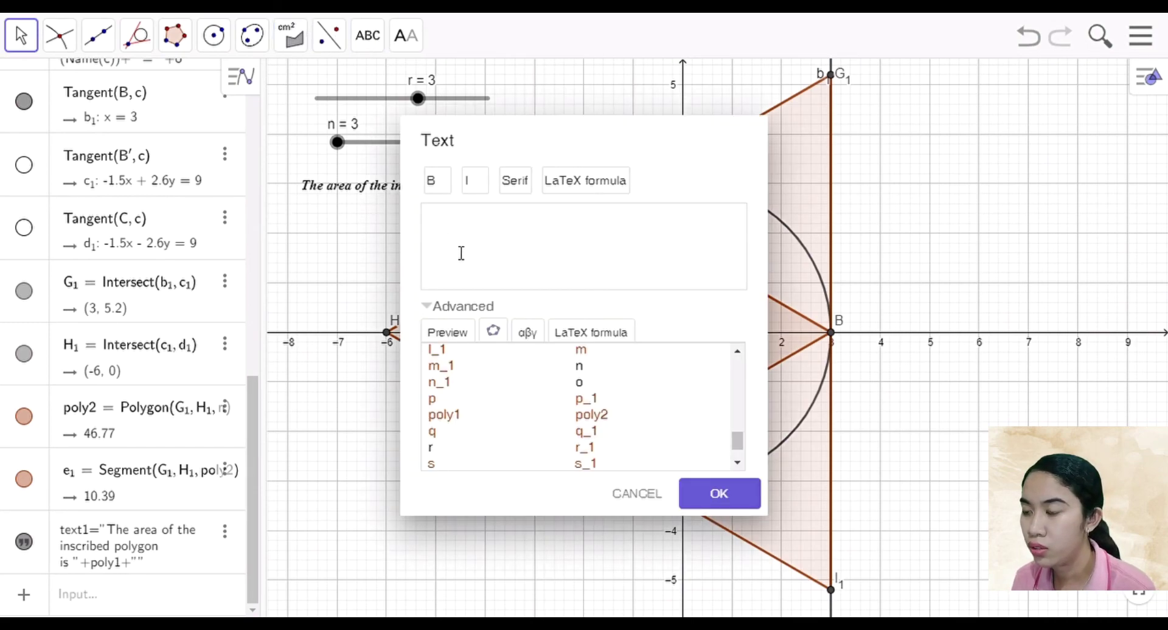
click(601, 419)
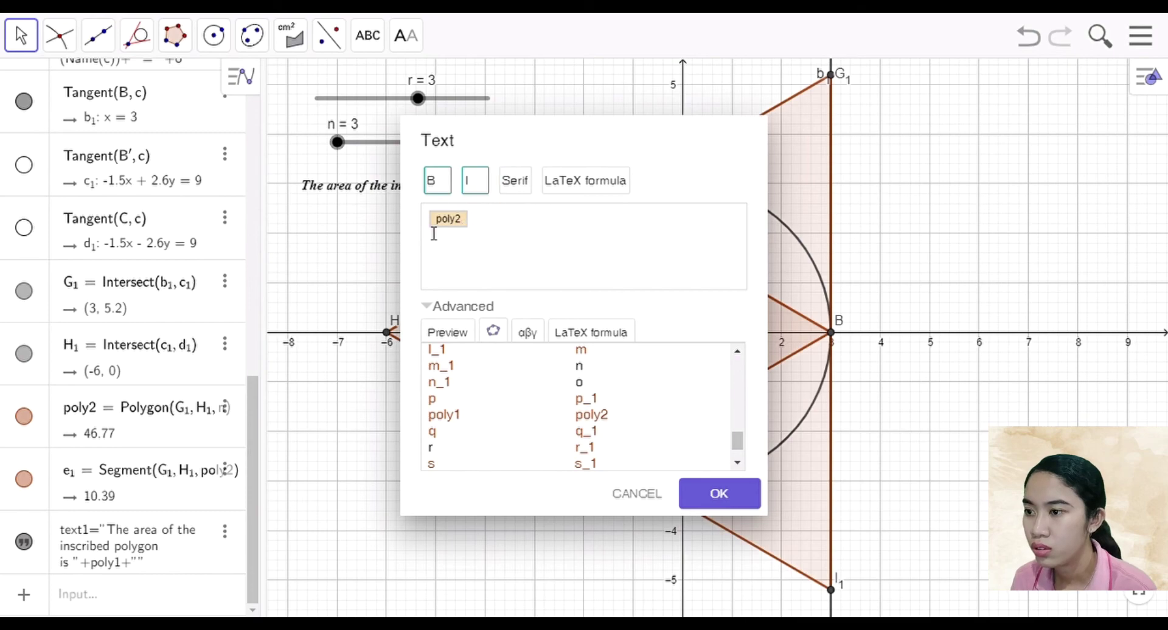
text(The )
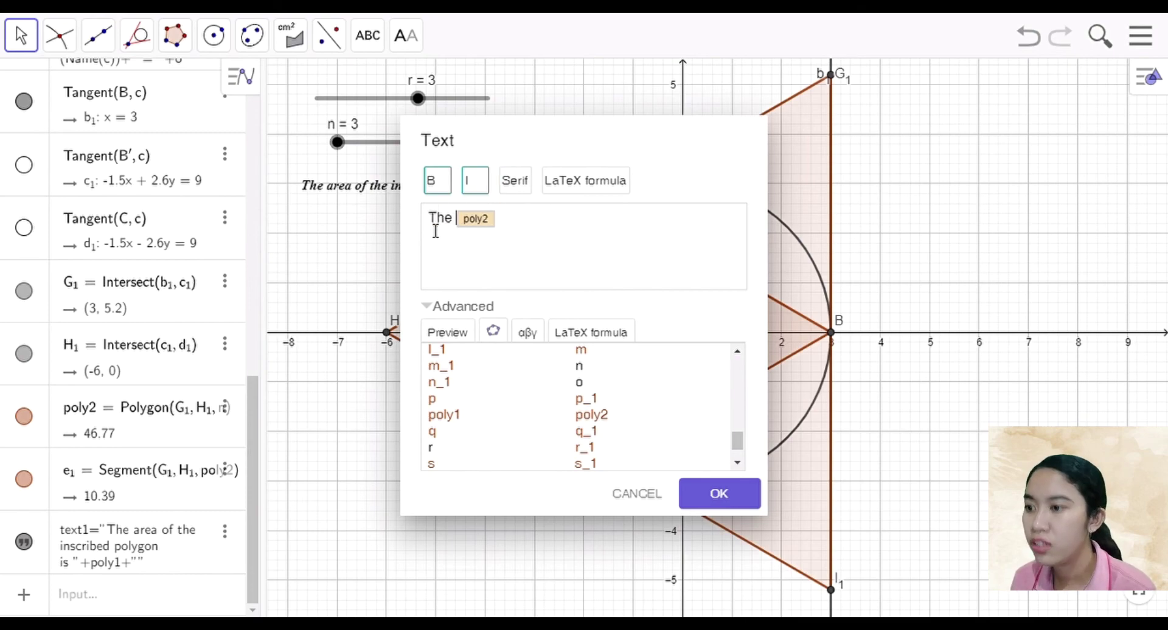
text(area )
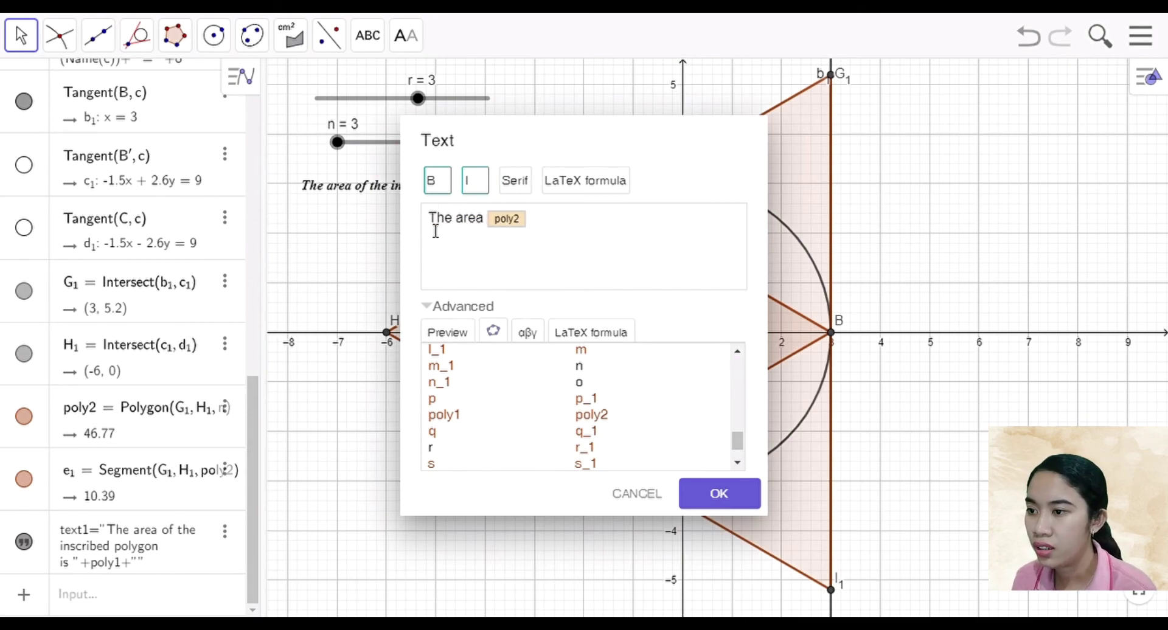
text(of the)
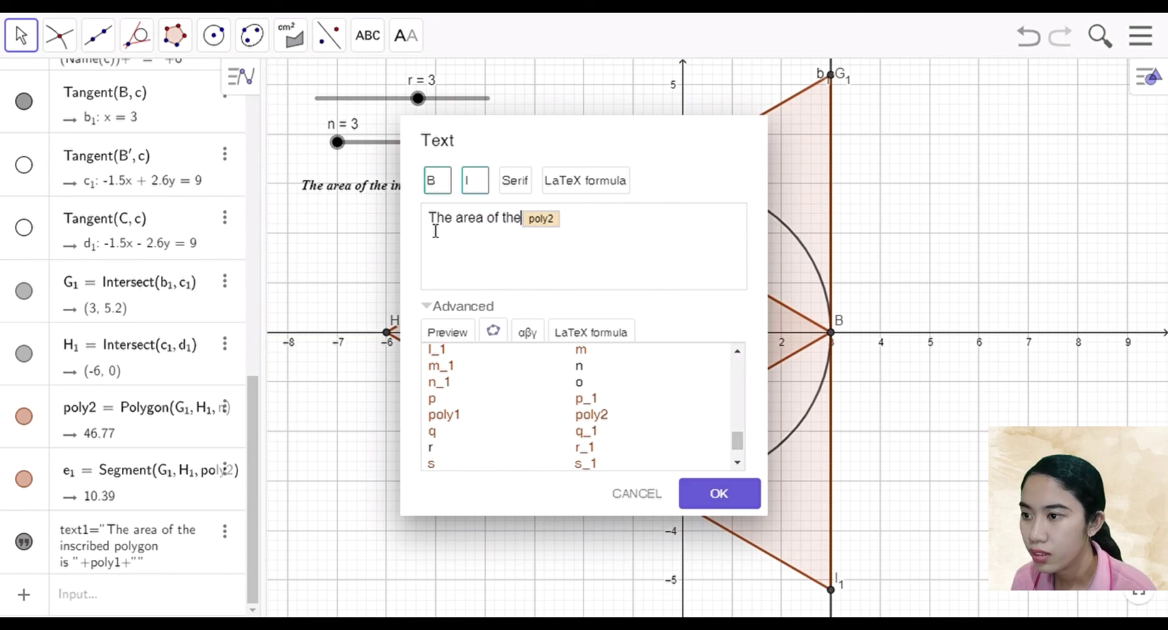
text( circum)
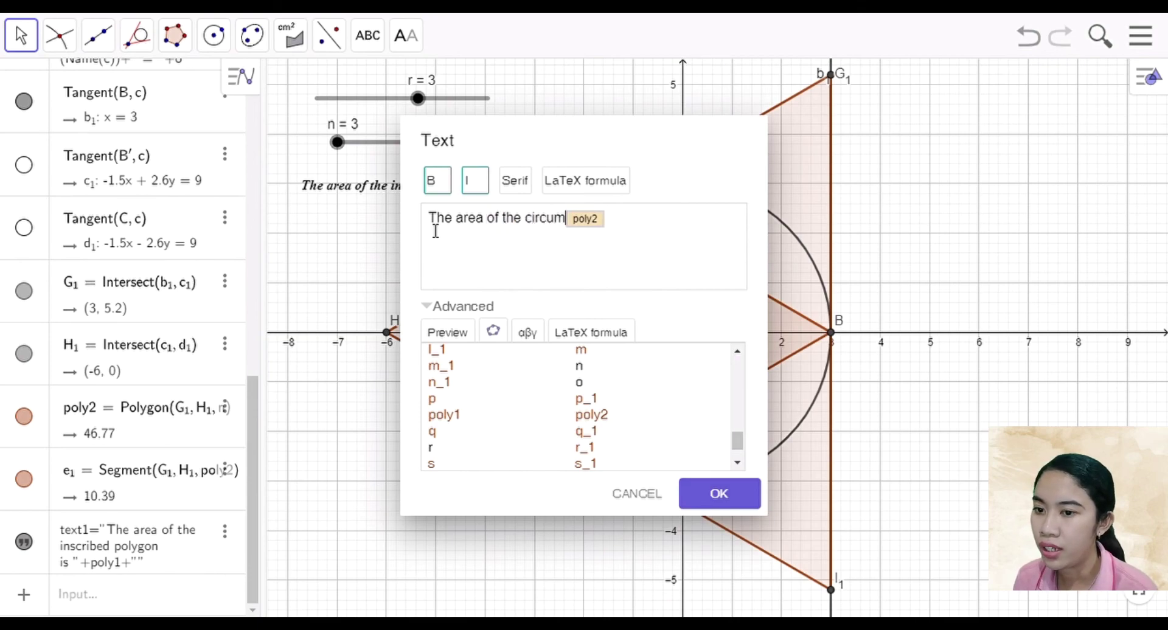
text(scribed pol)
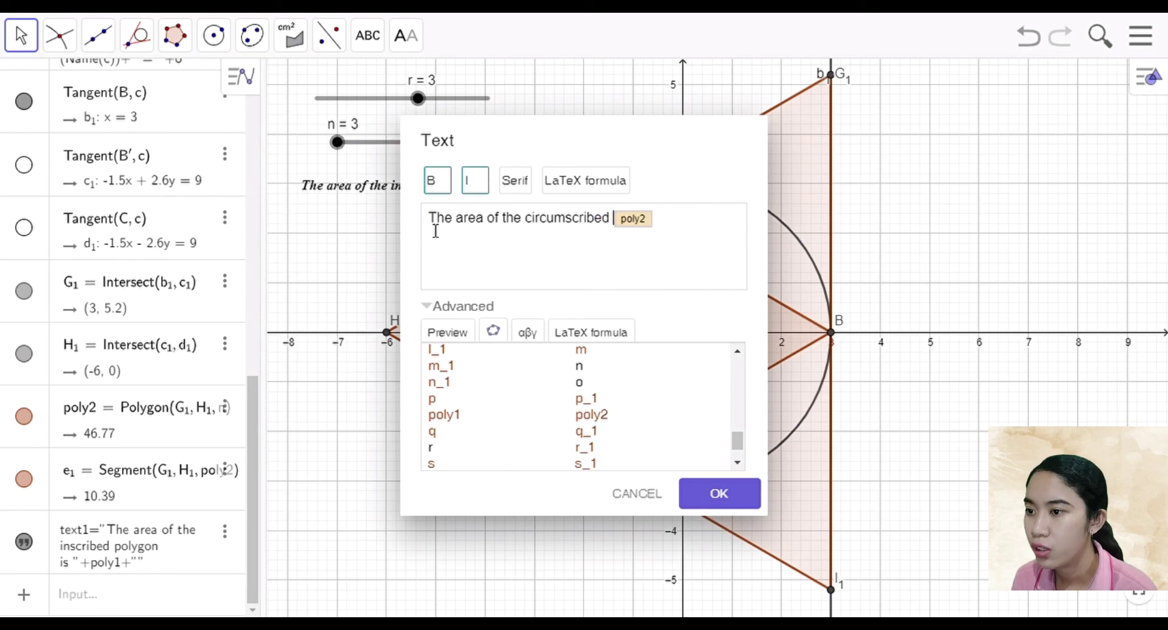
text(ygon i)
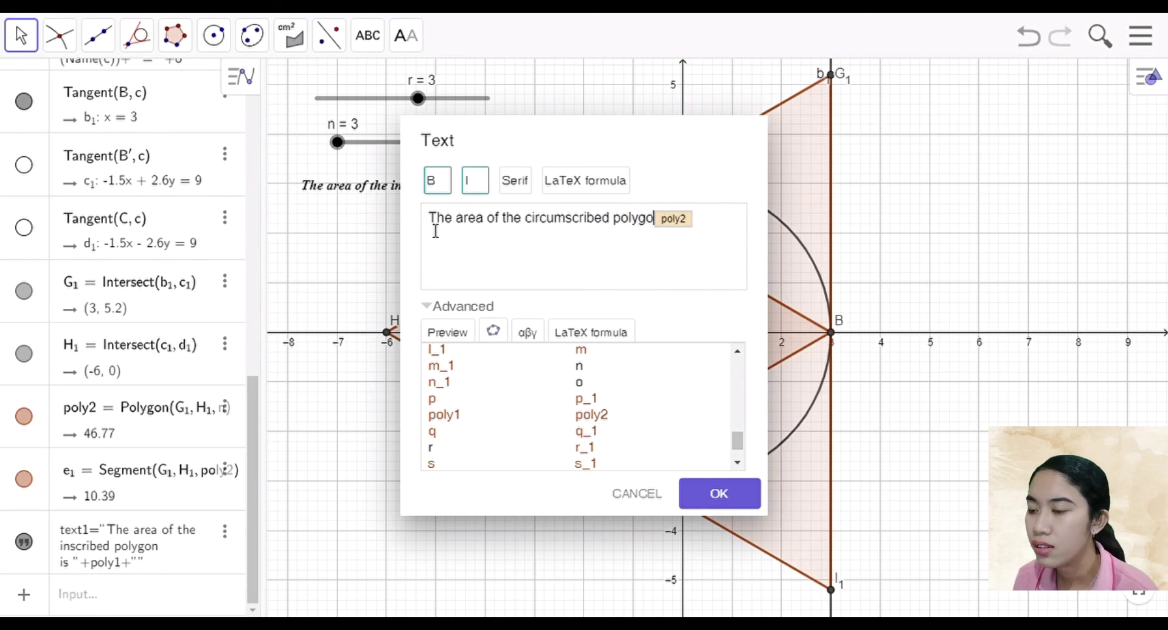
text(s)
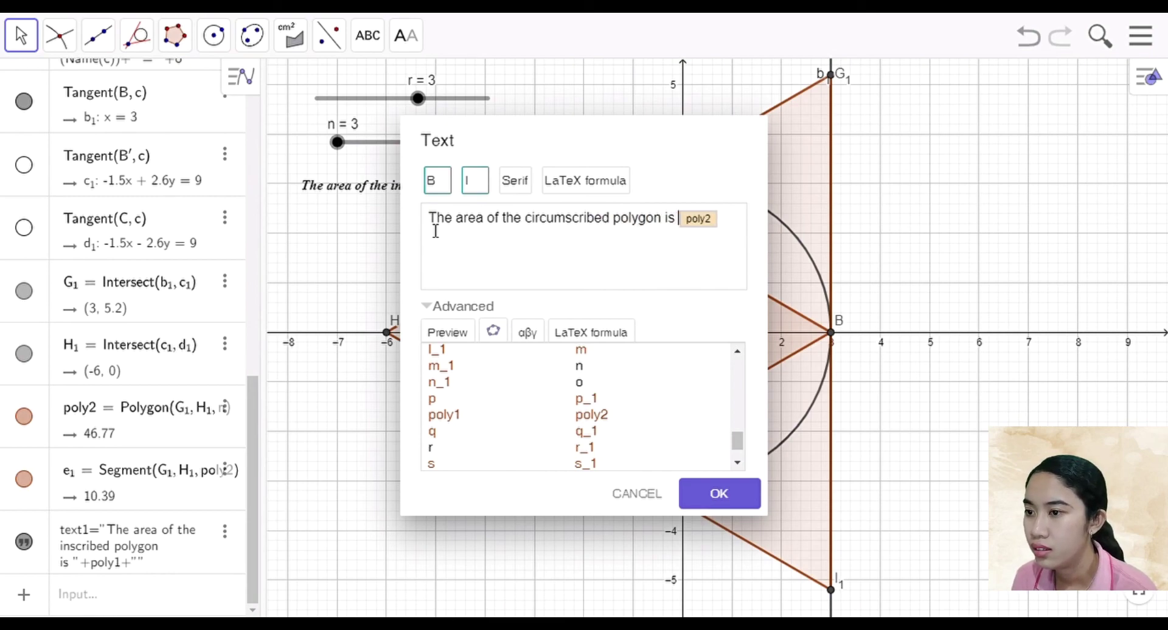
click(692, 508)
drag(494, 236, 410, 224)
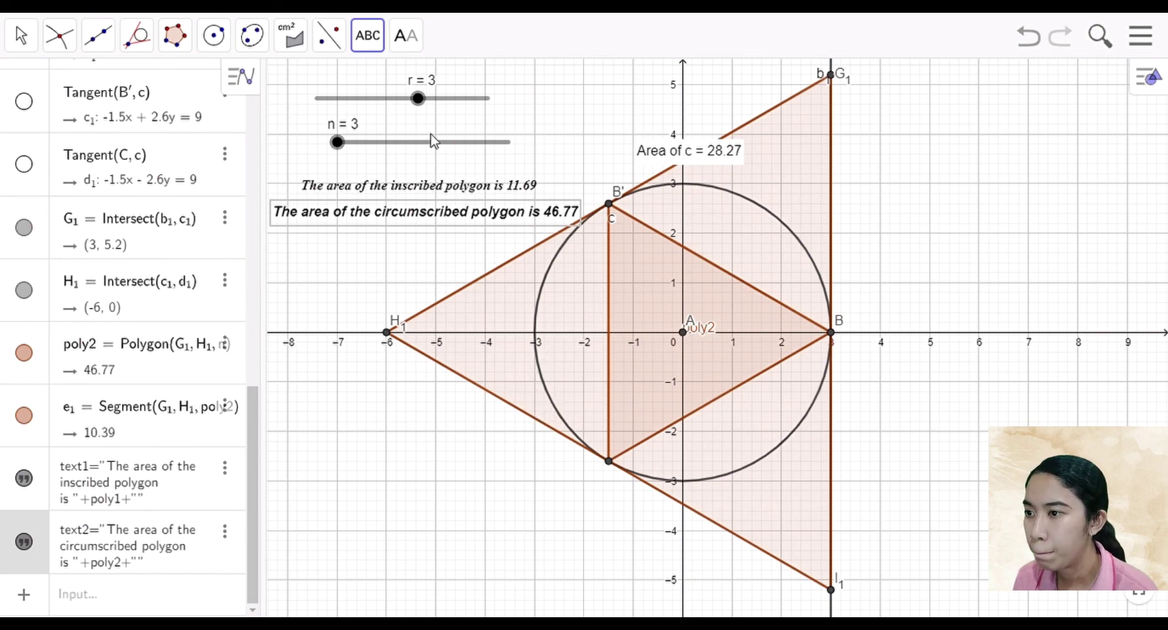
Check how the polygons and area texts respond by raising n to 9 and returning it to 3, keeping r at 3
key(Escape)
drag(338, 143, 385, 151)
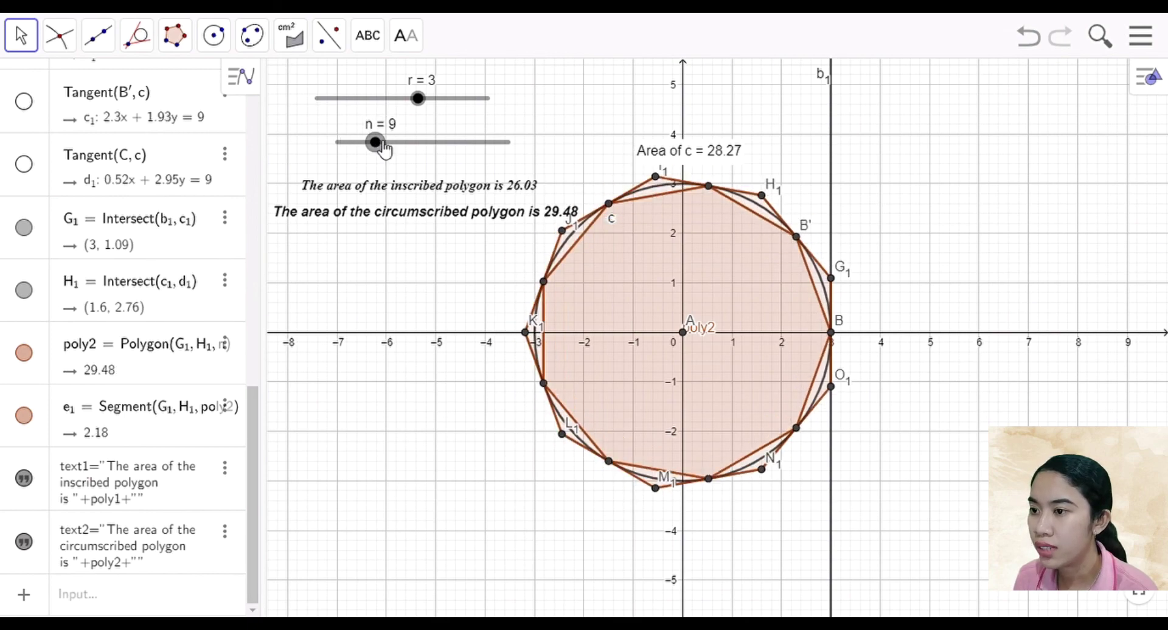
mouse_move(428, 107)
mouse_down()
mouse_move(446, 107)
mouse_move(386, 107)
mouse_move(425, 108)
mouse_up()
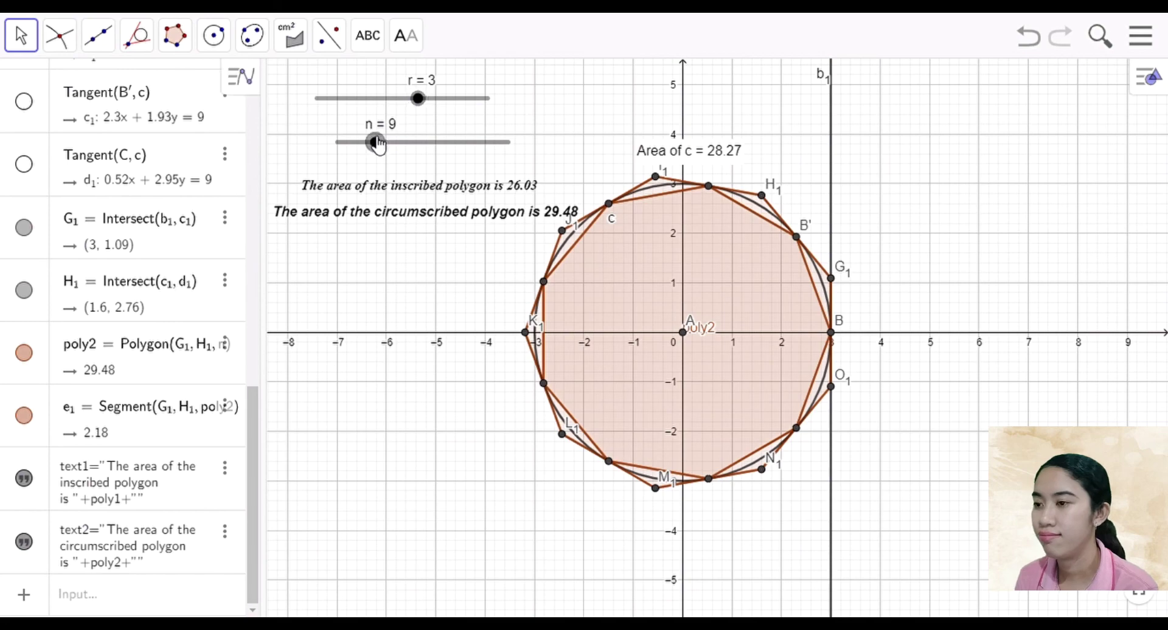
drag(375, 143, 337, 144)
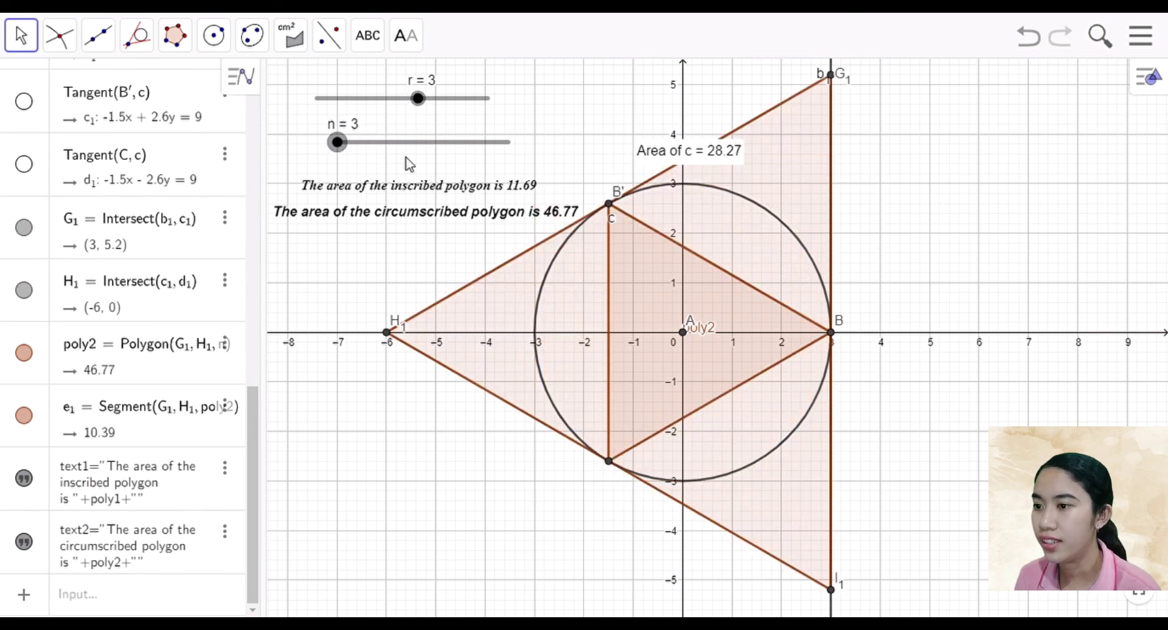